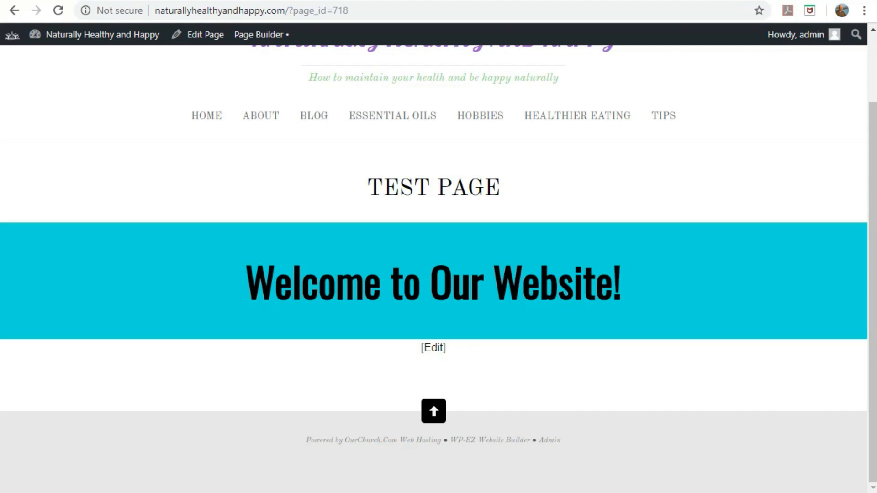
Launch Beaver Builder on the Test Page from the admin bar's Page Builder link.
scroll(720, 369, up, 2)
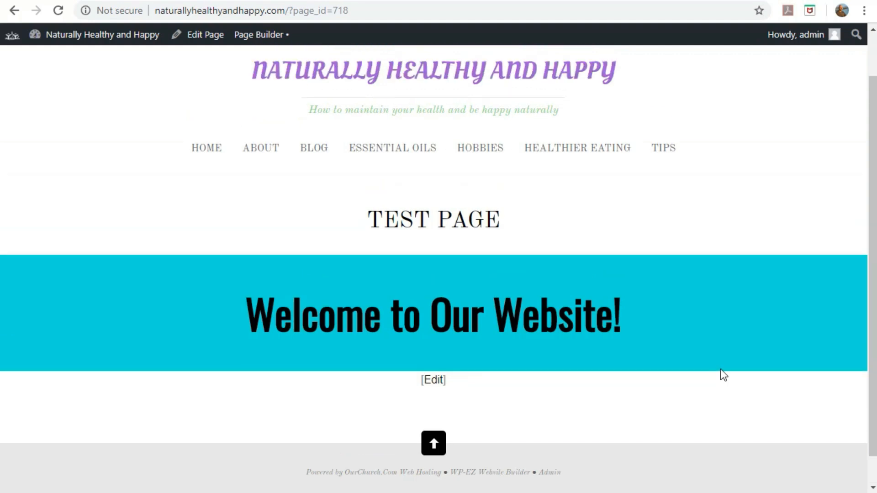
scroll(720, 369, down, 2)
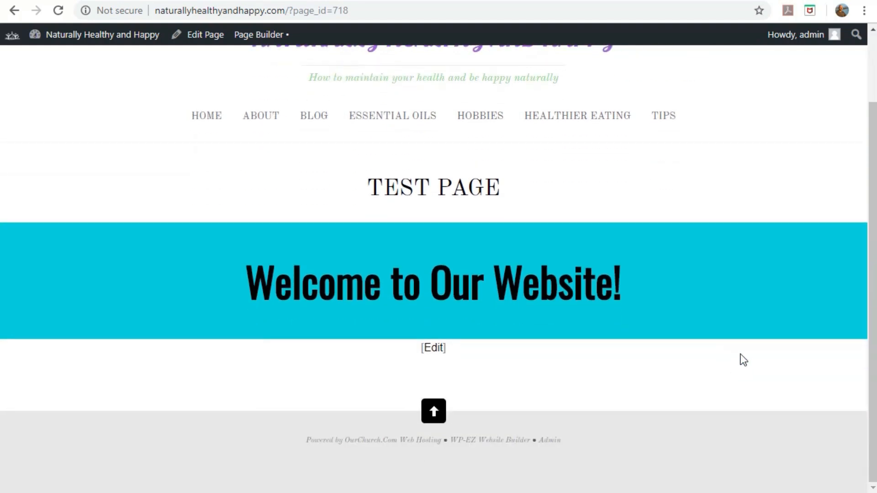
click(251, 40)
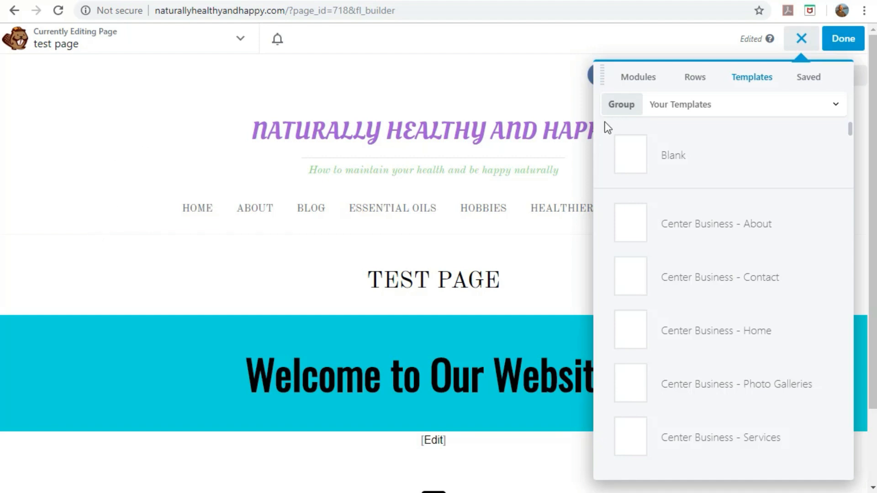
Switch the content panel to the Rows tab to list the column layouts.
click(695, 78)
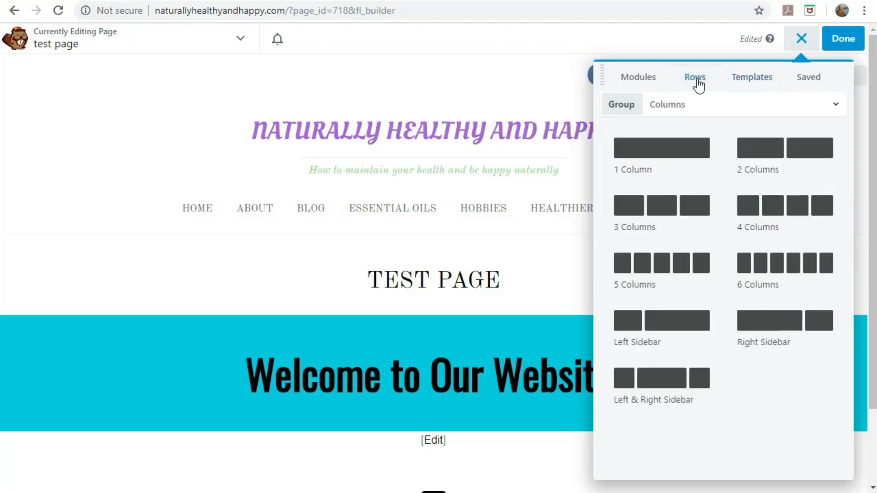
Drag a 1 Column row onto the page just below the Welcome to Our Website! banner.
scroll(384, 223, down, 2)
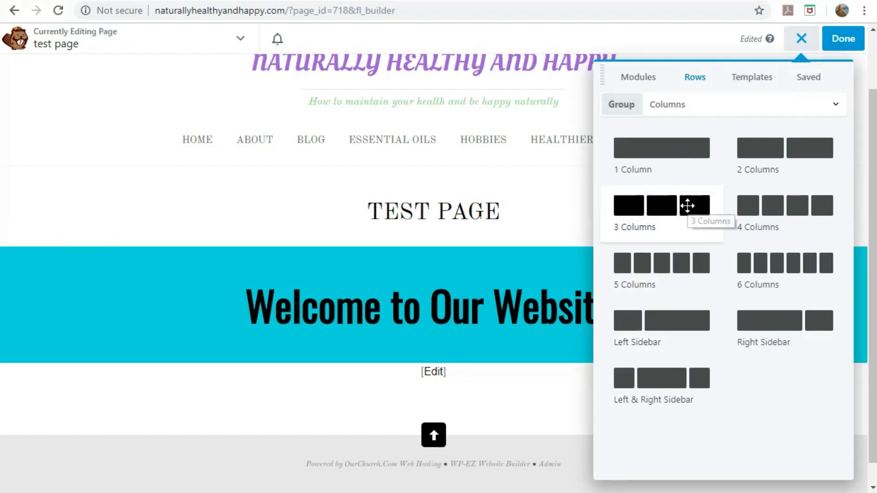
drag(673, 148, 458, 447)
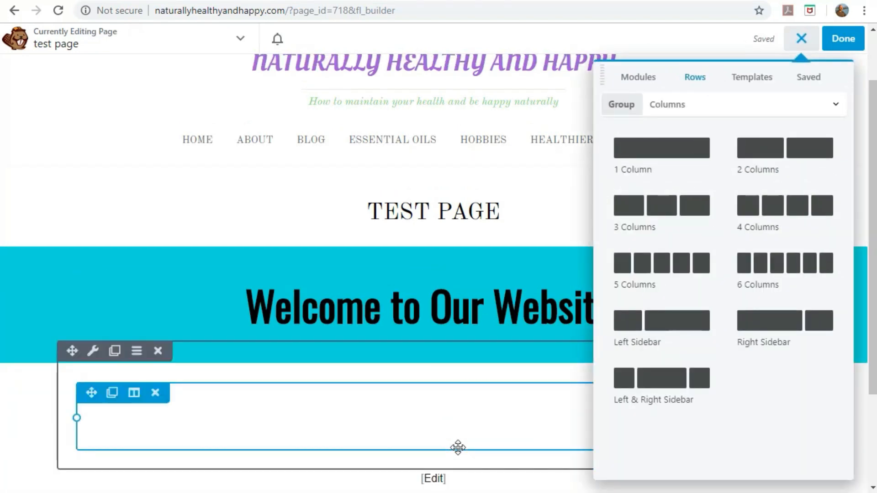
scroll(515, 267, down, 3)
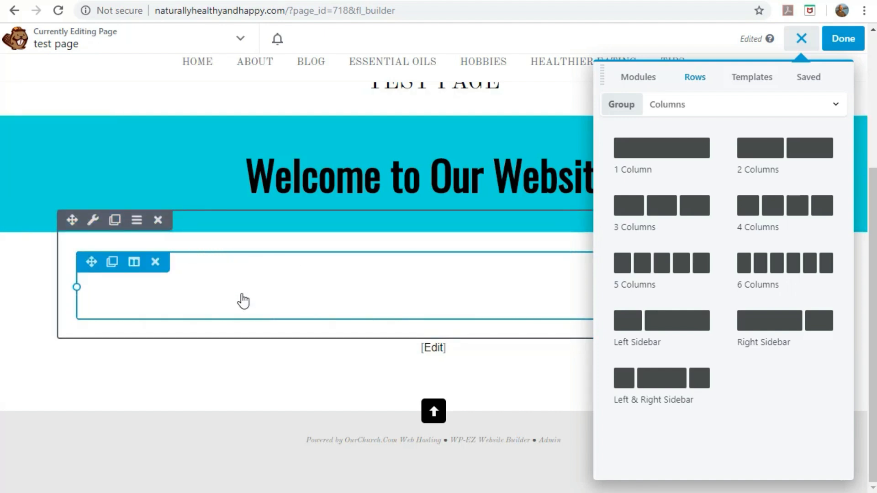
Drop a Photo module into the empty row and open its photo library.
click(643, 81)
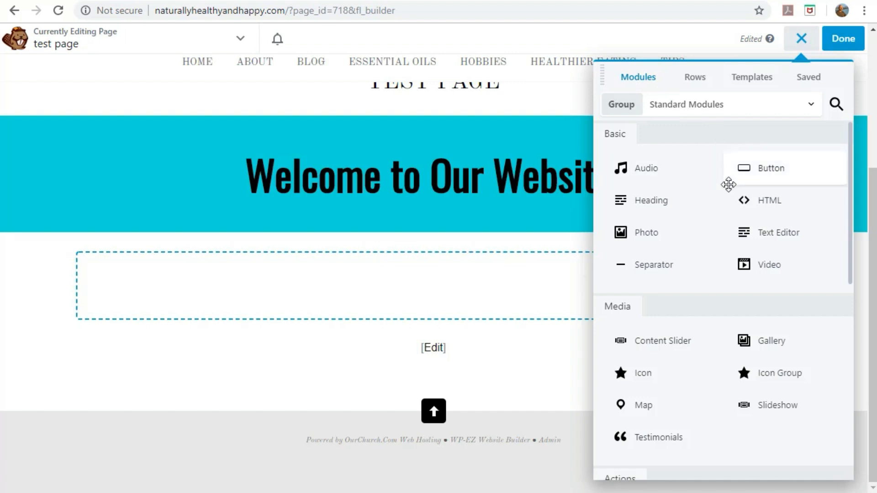
drag(653, 232, 414, 374)
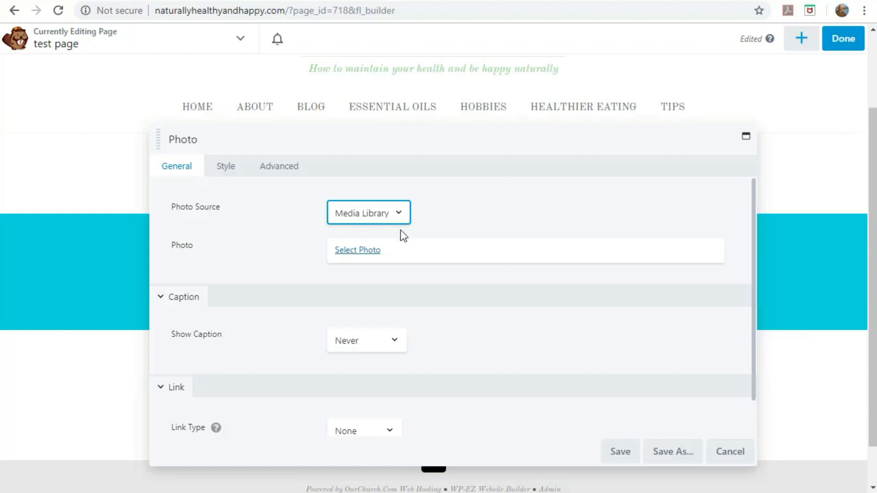
click(353, 251)
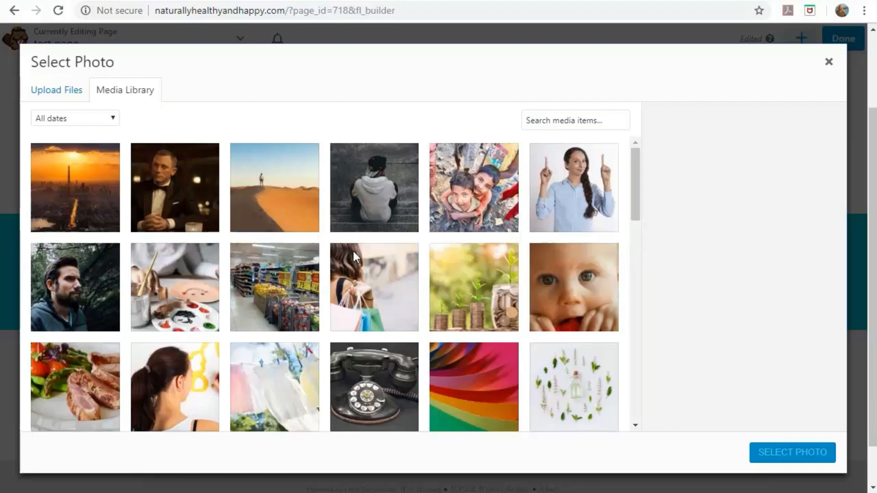
Pick the team photo in the Media Library.
scroll(338, 223, down, 4)
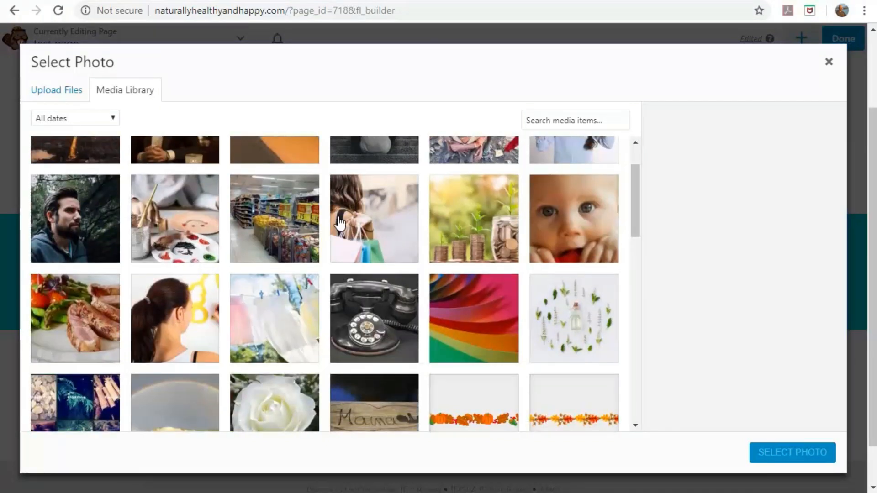
scroll(339, 223, down, 5)
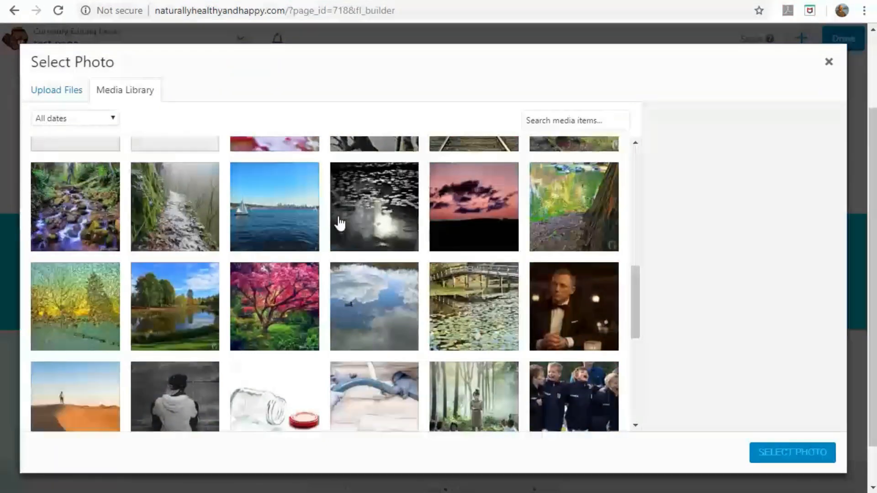
scroll(338, 222, down, 2)
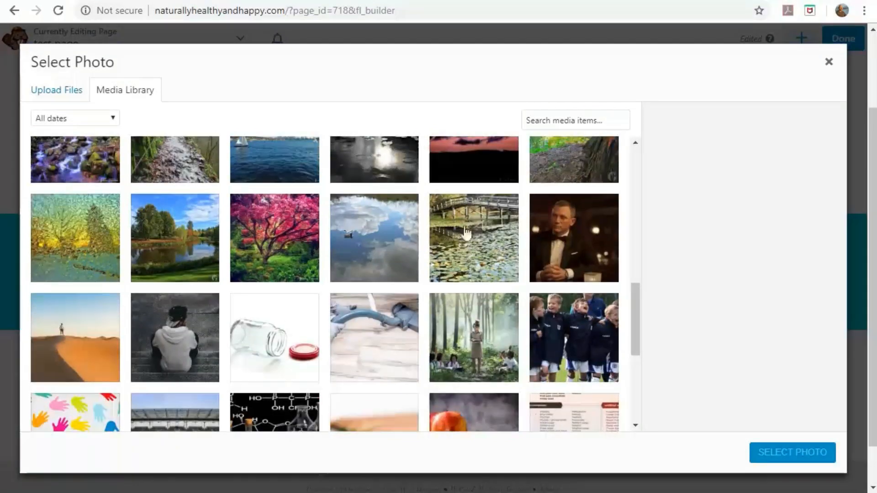
click(579, 330)
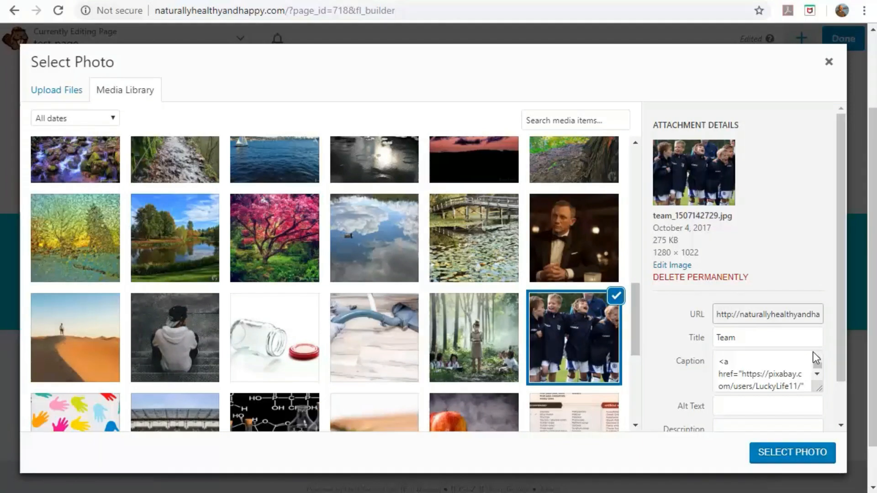
Set the photo's caption and title to 'Our team' and use it in the Photo module.
scroll(797, 369, down, 1)
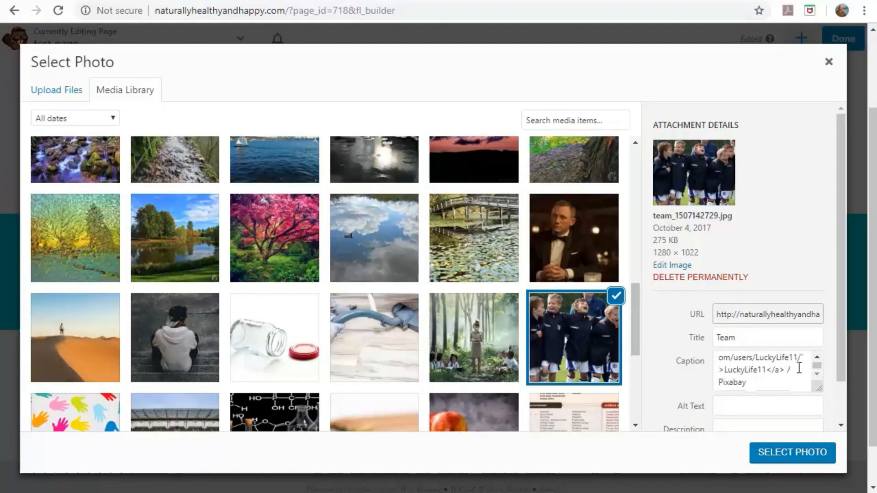
click(781, 387)
key(ctrl+a)
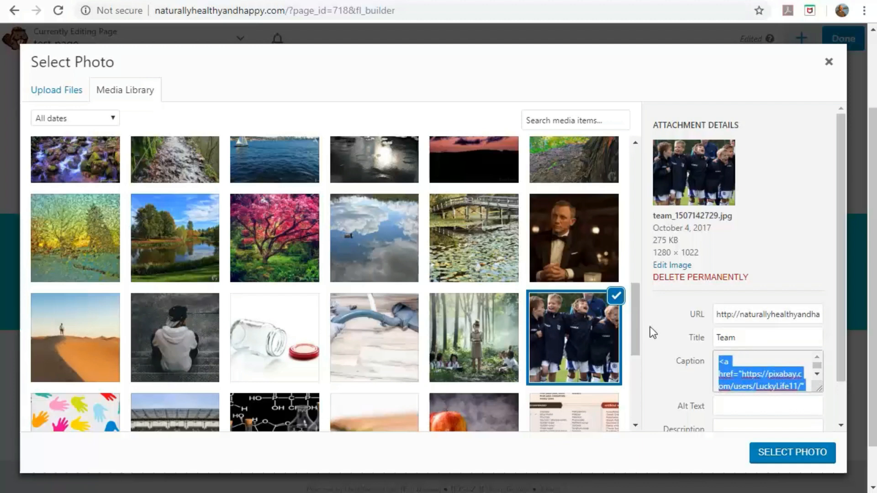
key(BackSpace)
text(Our )
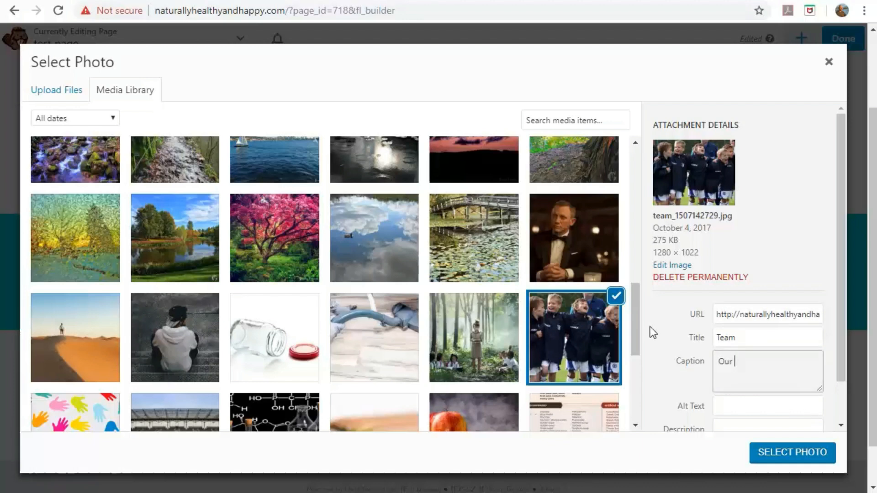
text(team)
drag(765, 358, 673, 340)
key(ctrl+c)
key(ctrl+v)
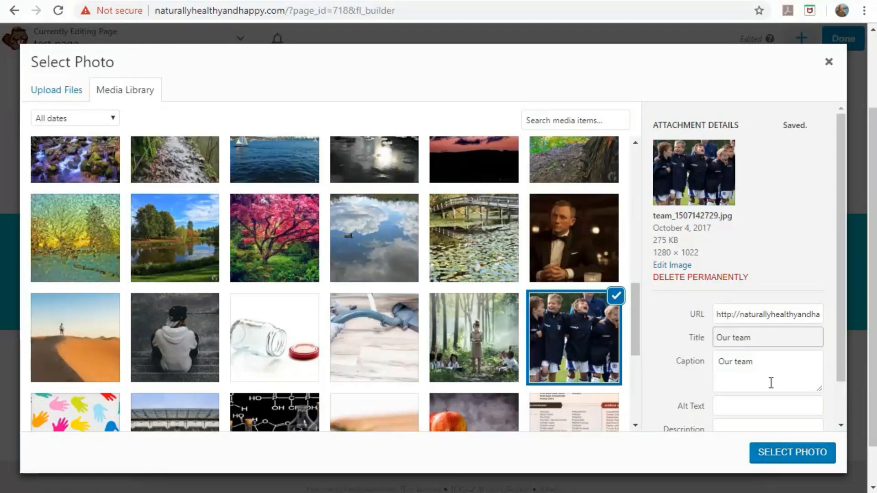
click(792, 452)
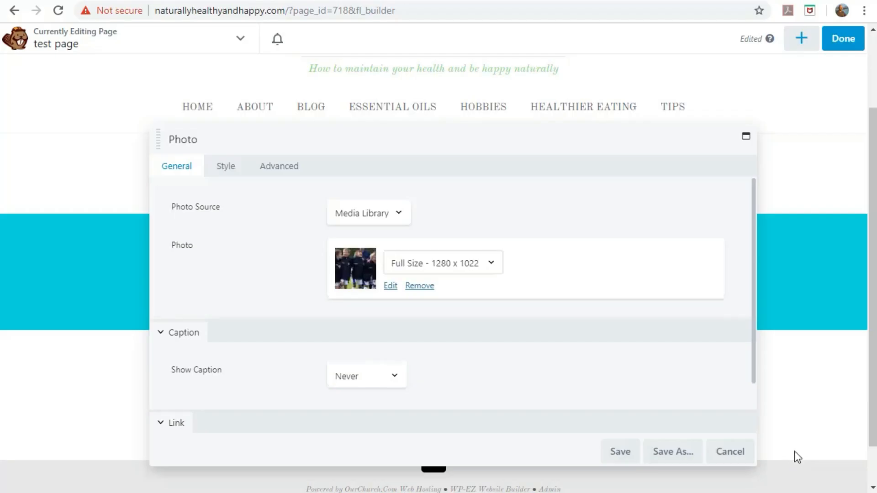
Save the Photo module and check the team photo shown below the welcome banner.
scroll(498, 338, down, 2)
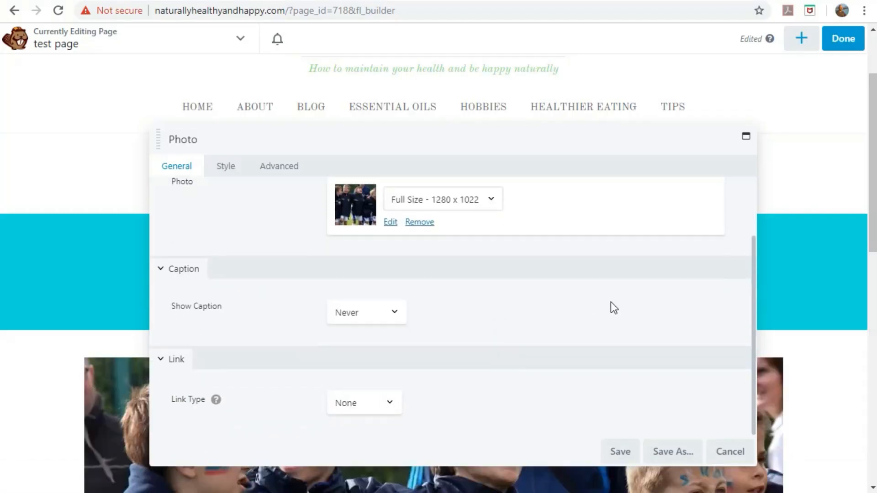
click(621, 452)
scroll(539, 379, down, 1)
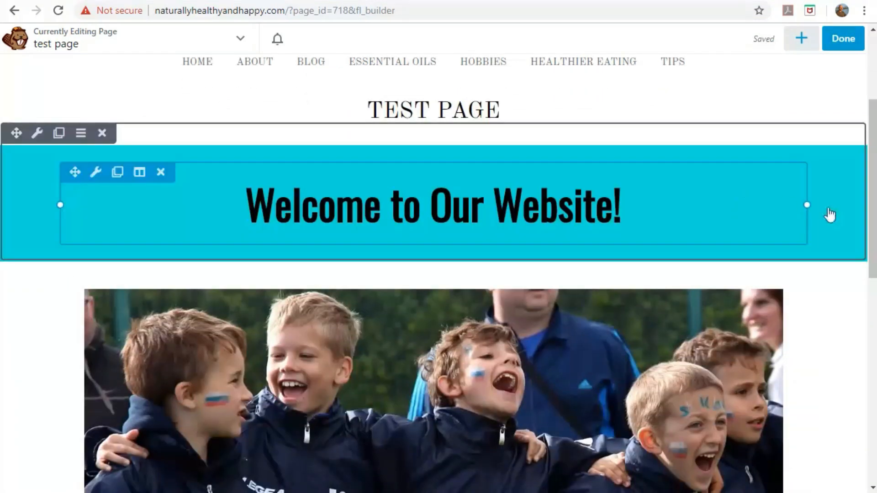
drag(871, 153, 854, 101)
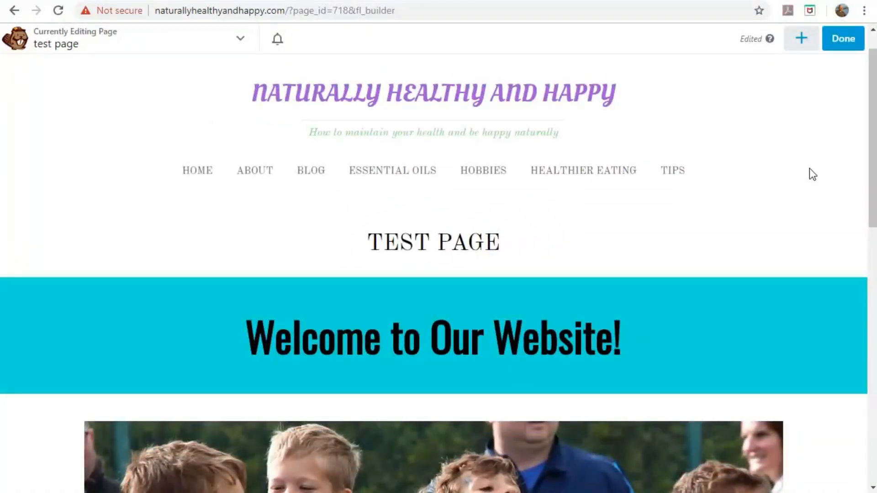
scroll(768, 188, down, 5)
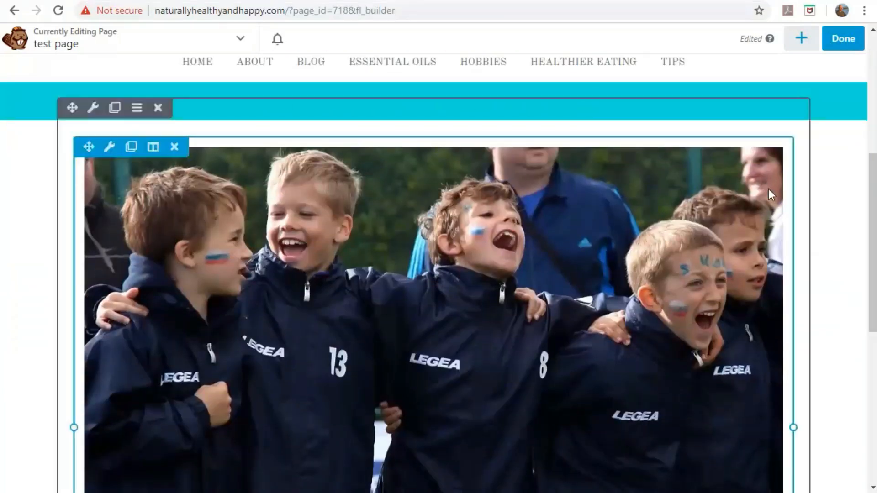
scroll(825, 213, up, 5)
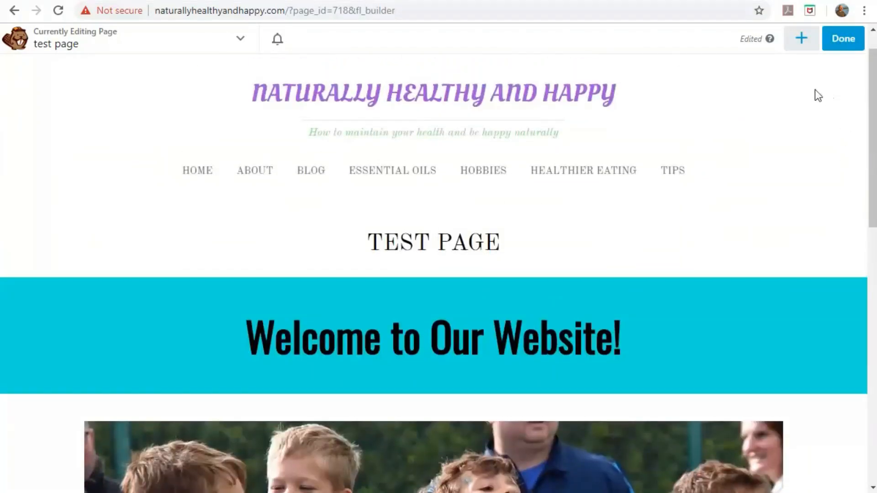
click(801, 43)
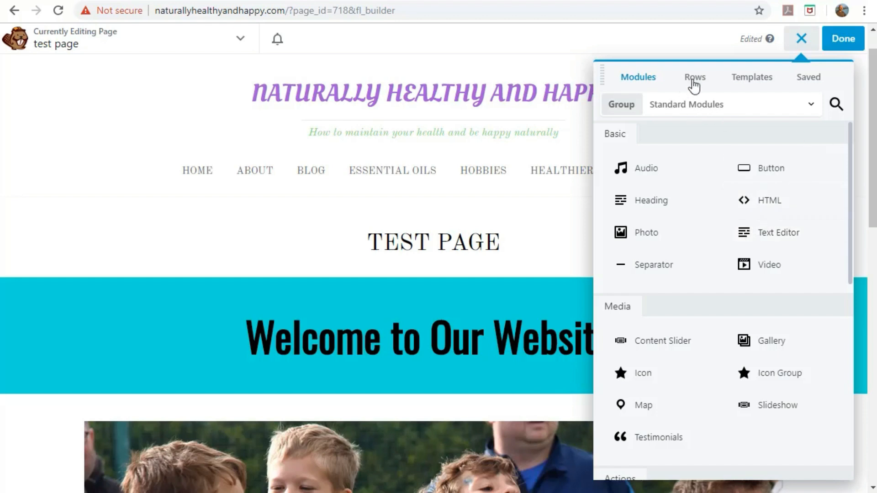
Add a Text Editor module beneath the team photo.
click(696, 81)
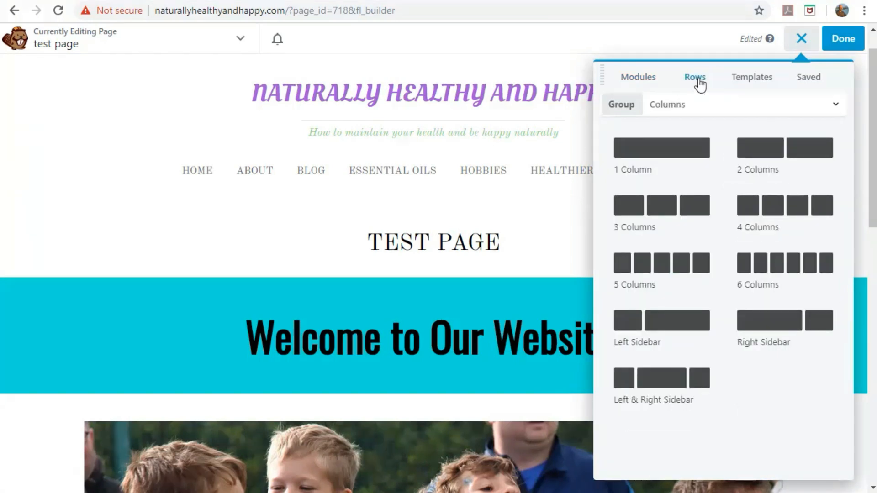
scroll(499, 307, down, 10)
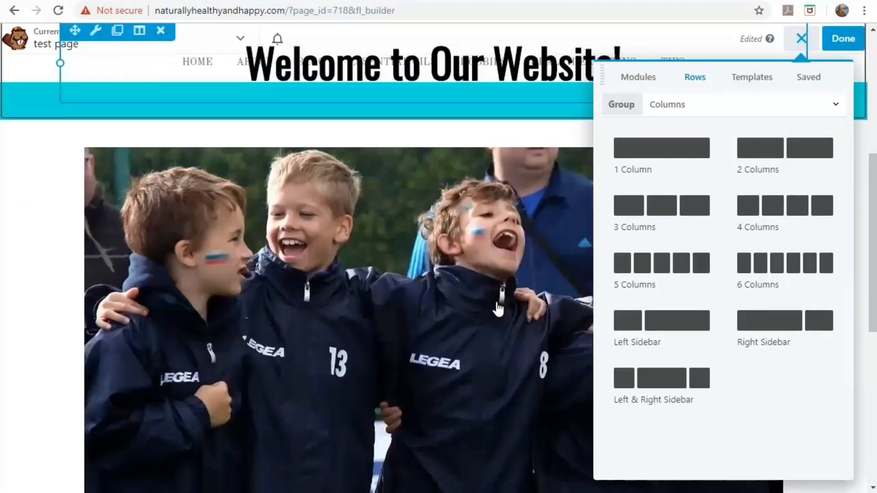
scroll(497, 309, down, 2)
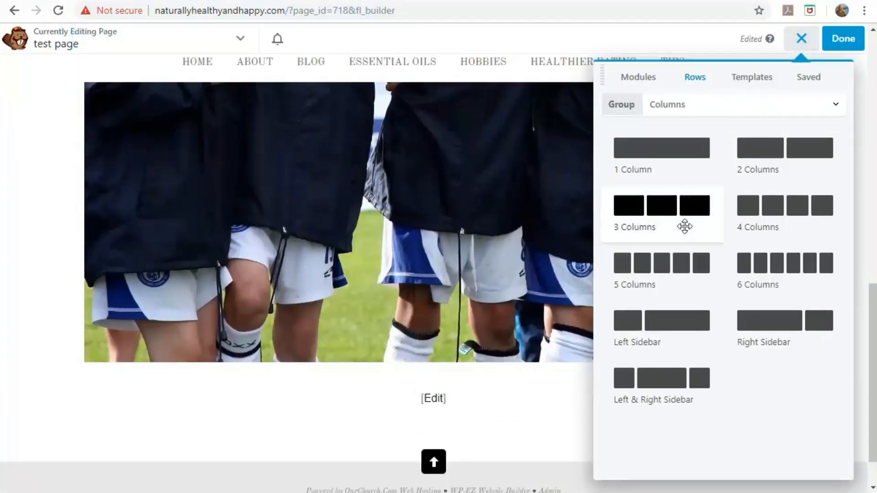
click(638, 78)
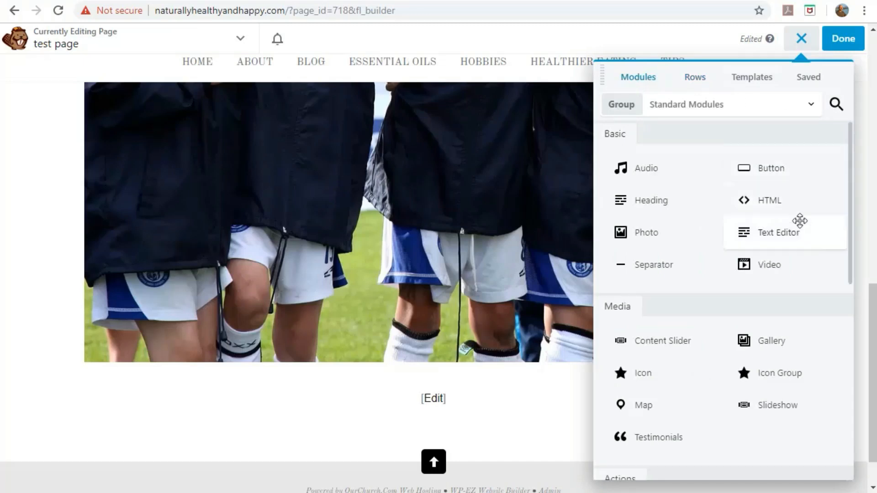
drag(787, 241, 426, 290)
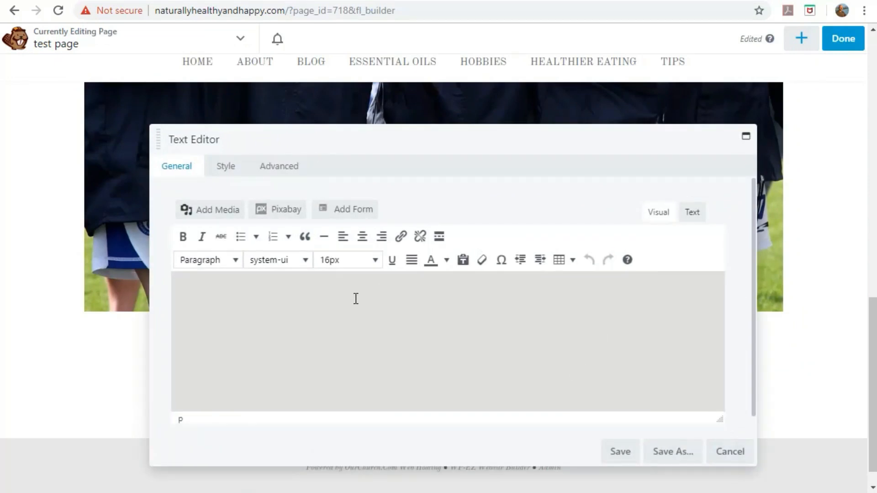
Type 'A paragraph of text.' and paste it several more times in the text module.
text(A)
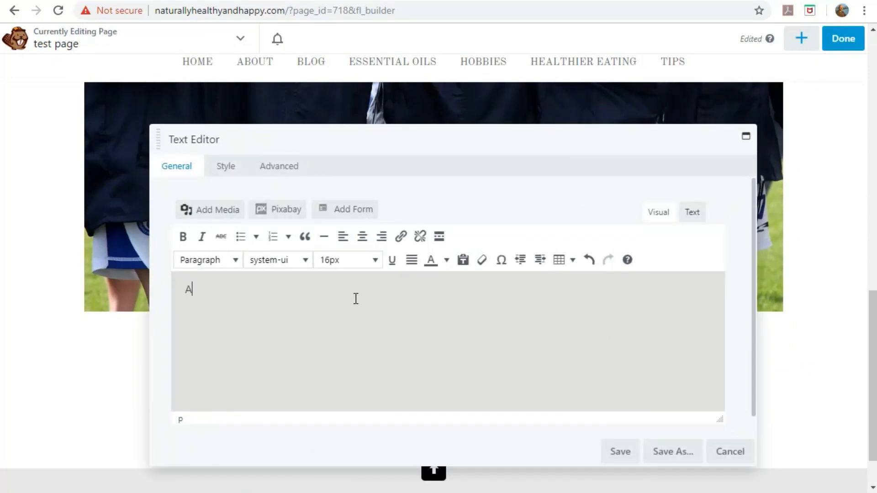
text( paragraph of text.)
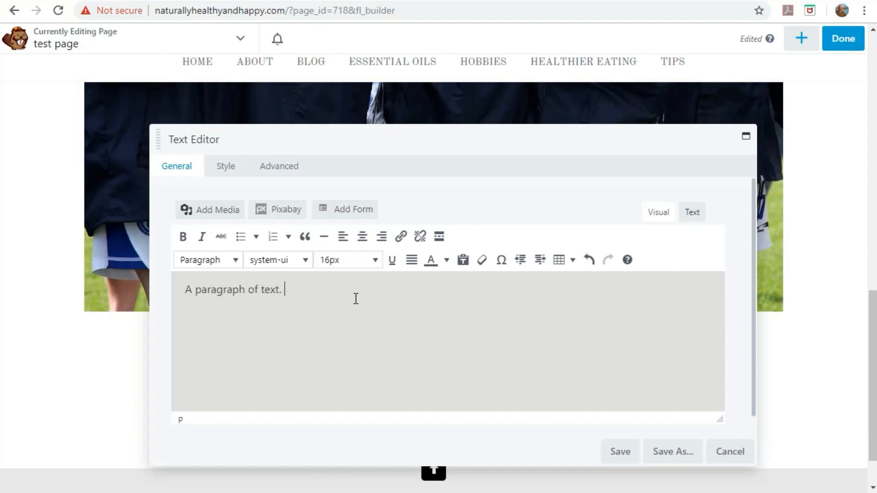
drag(303, 290, 147, 286)
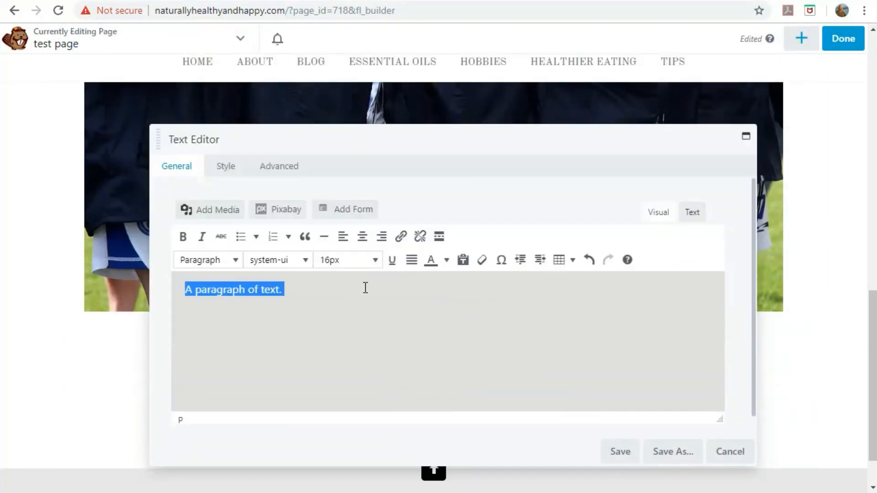
click(370, 296)
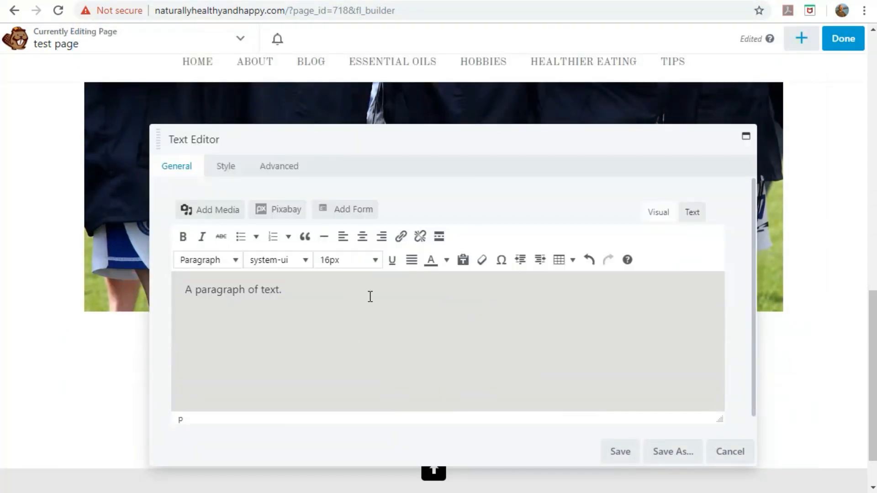
key(ctrl+v)
key(ctrl+v)
key(ctrl+v)
key(ctrl+v)
key(ctrl+v)
key(ctrl+v)
key(ctrl+v)
key(ctrl+v)
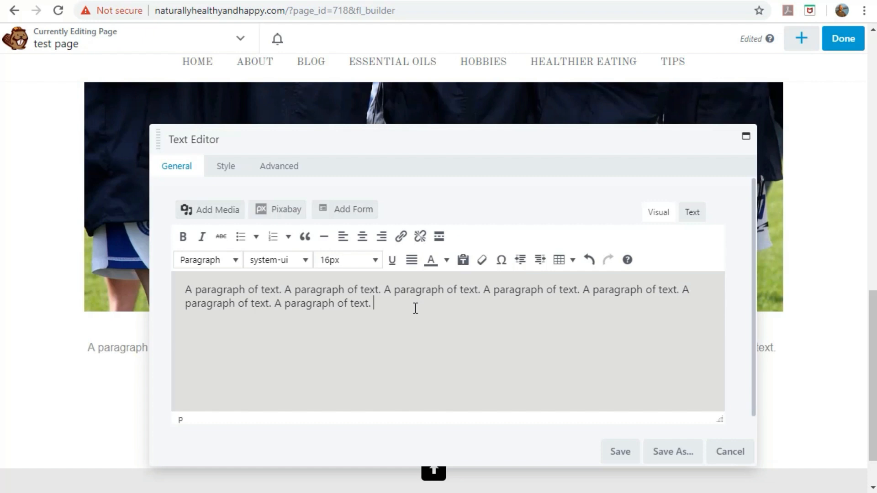
key(ctrl+v)
key(ctrl+v)
key(ctrl+v)
key(ctrl+v)
key(ctrl+v)
key(ctrl+v)
key(ctrl+v)
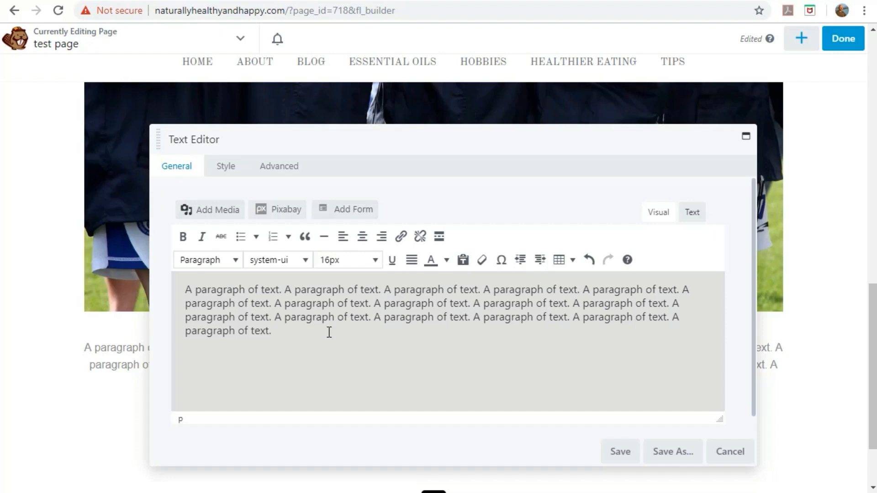
Format the paragraph at 20px font size, aligned left.
drag(274, 330, 185, 289)
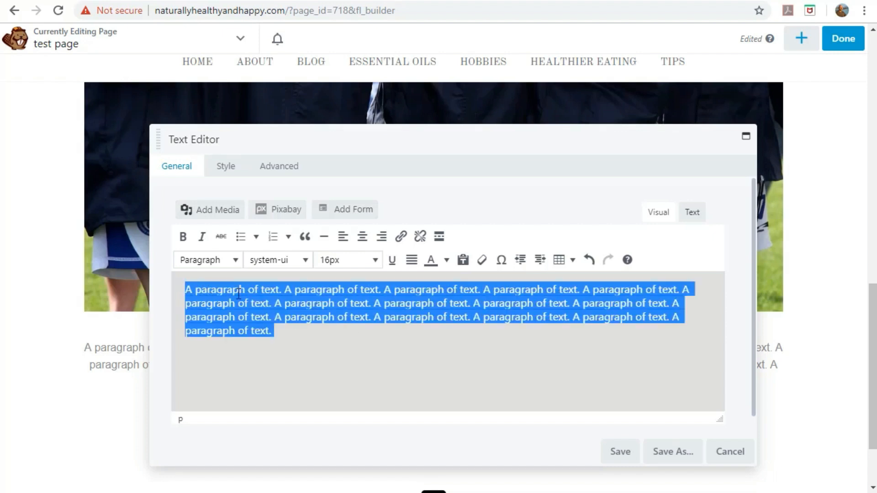
click(371, 267)
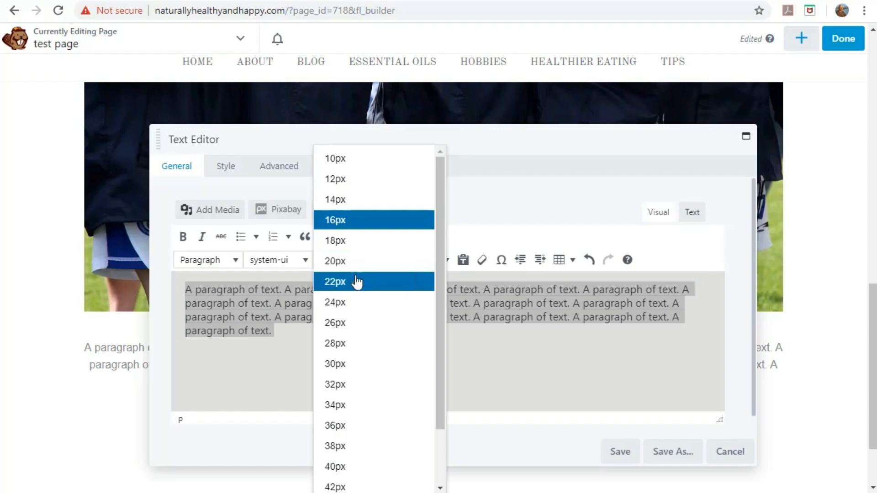
click(355, 262)
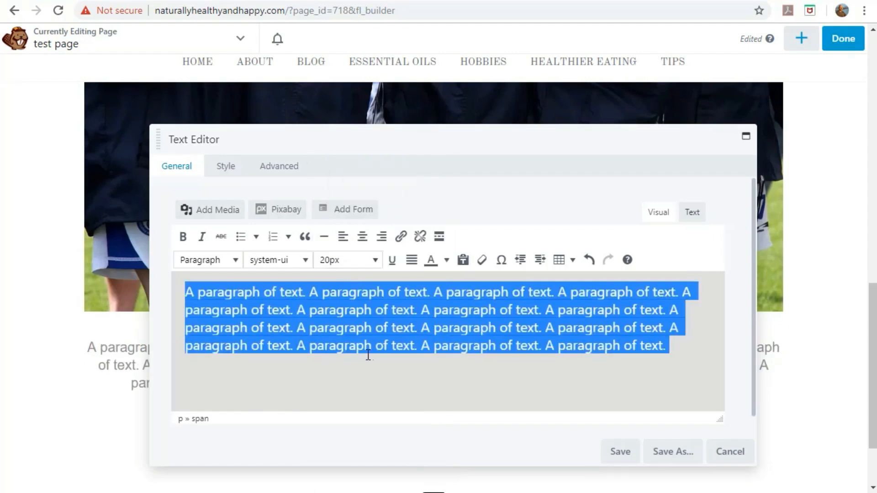
click(343, 241)
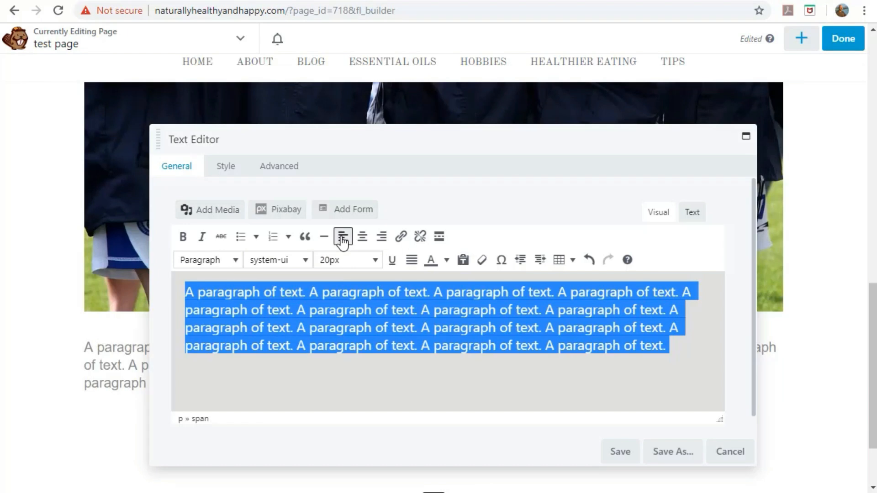
click(288, 376)
Paste a second paragraph below, then open Add Media with the cursor at the text's start.
drag(675, 354, 174, 281)
key(ctrl+c)
click(682, 347)
key(Return)
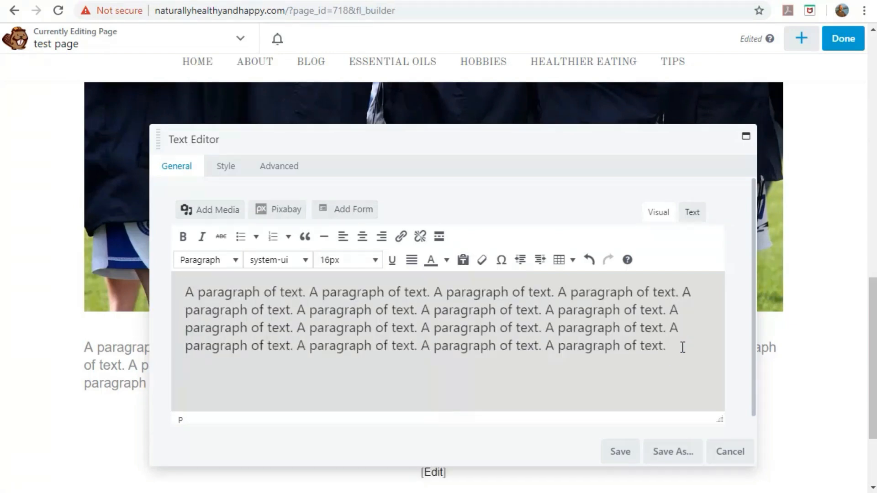
key(ctrl+v)
scroll(509, 357, up, 1)
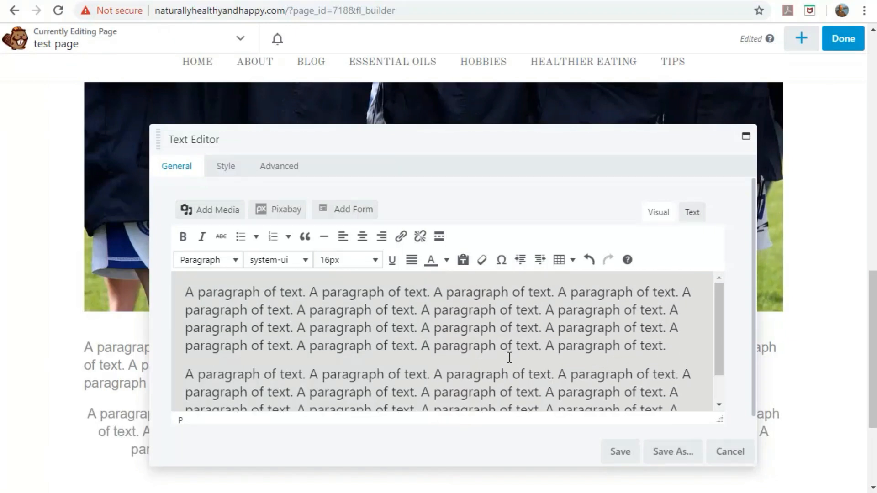
click(187, 291)
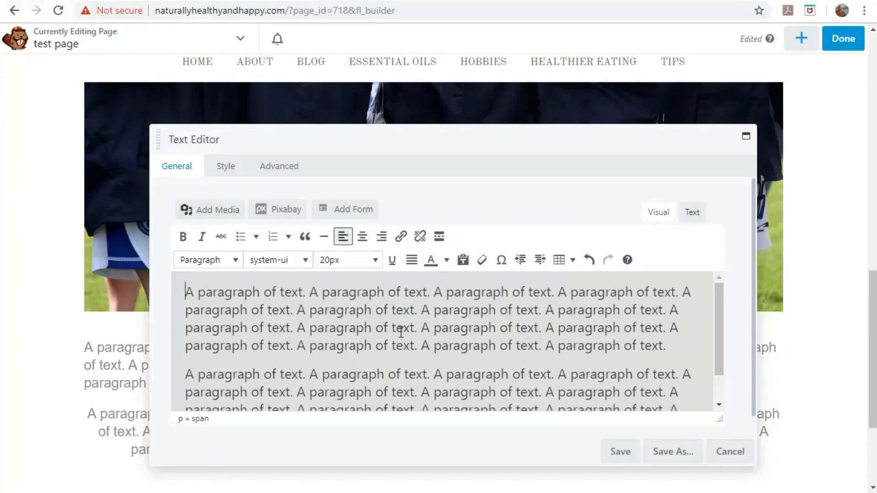
click(214, 210)
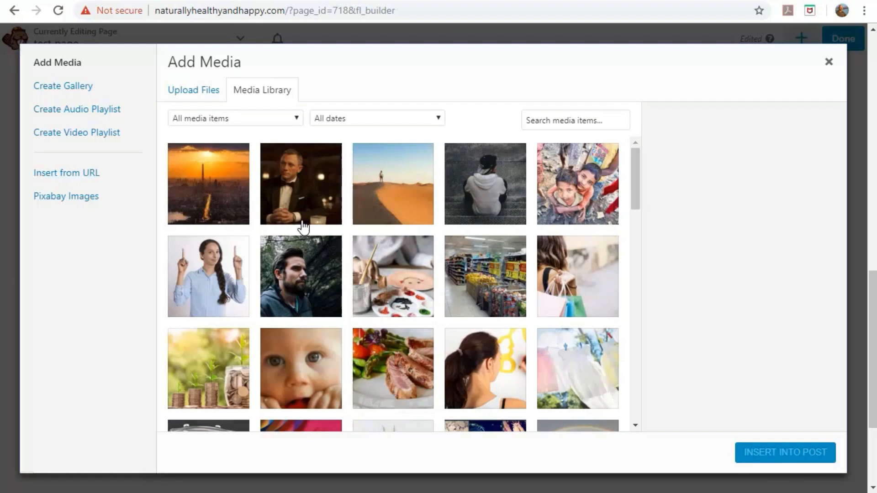
Insert the bearded man's photo into the text and save the Text Editor module.
click(308, 277)
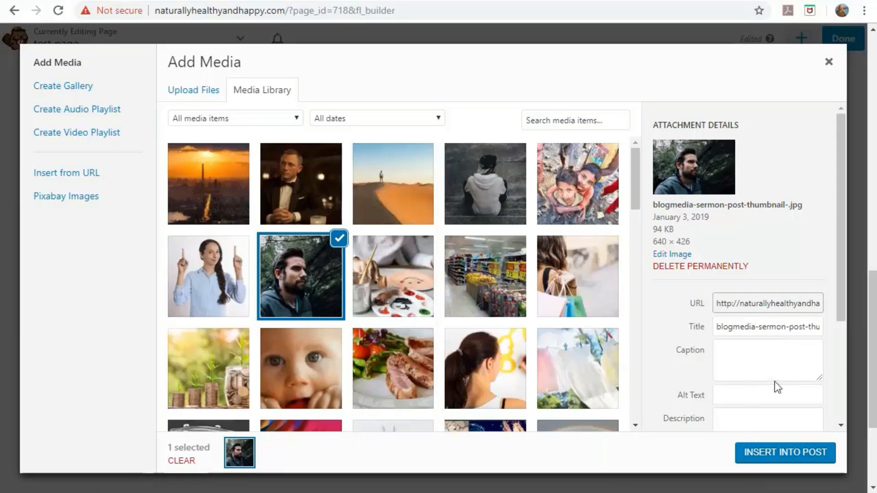
scroll(771, 379, down, 3)
scroll(687, 362, down, 1)
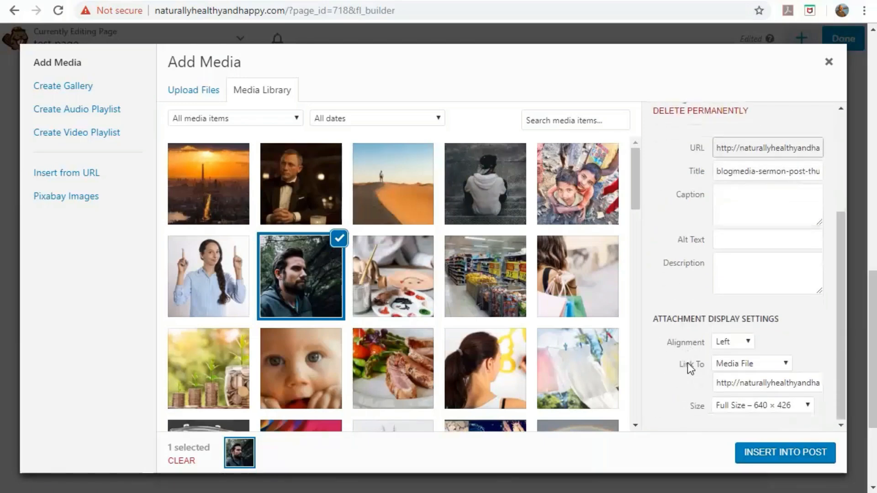
click(778, 455)
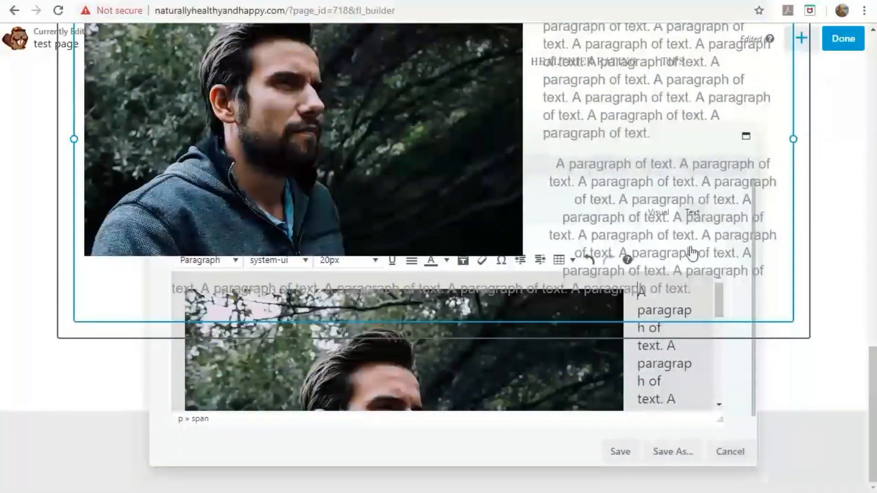
click(621, 455)
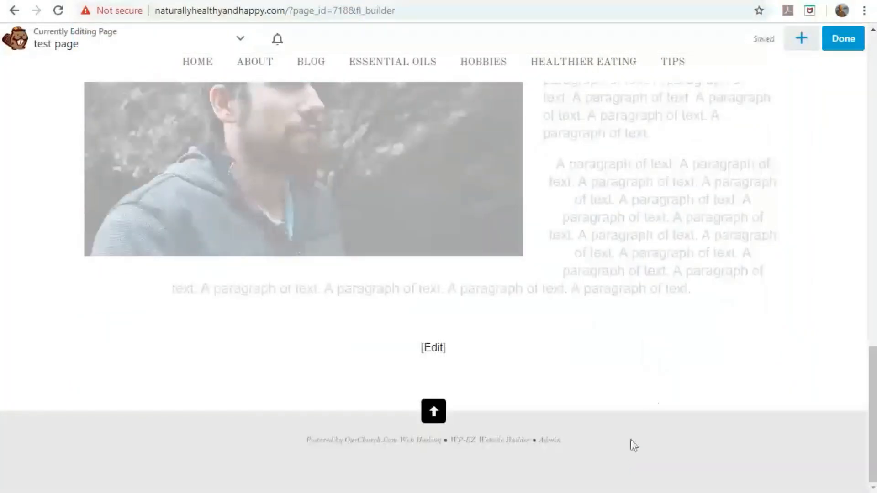
Reopen the text module settings and scroll to view the man's photo beside the paragraphs.
scroll(689, 384, up, 5)
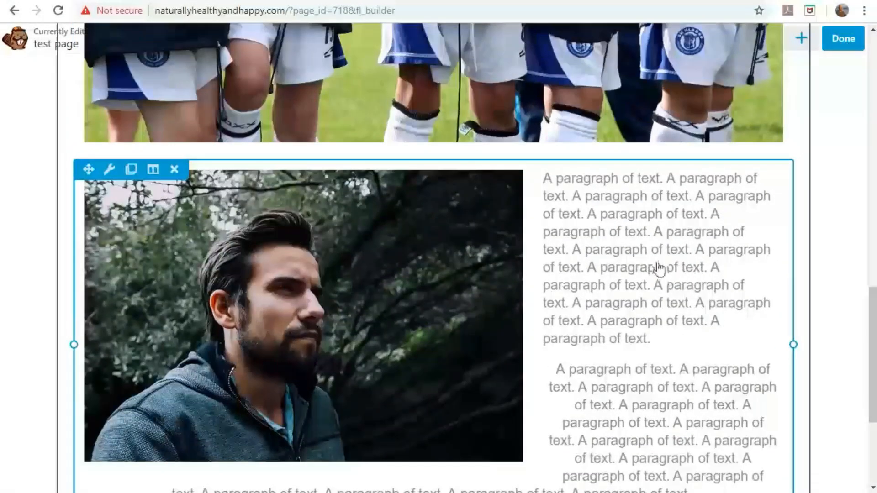
scroll(662, 343, down, 2)
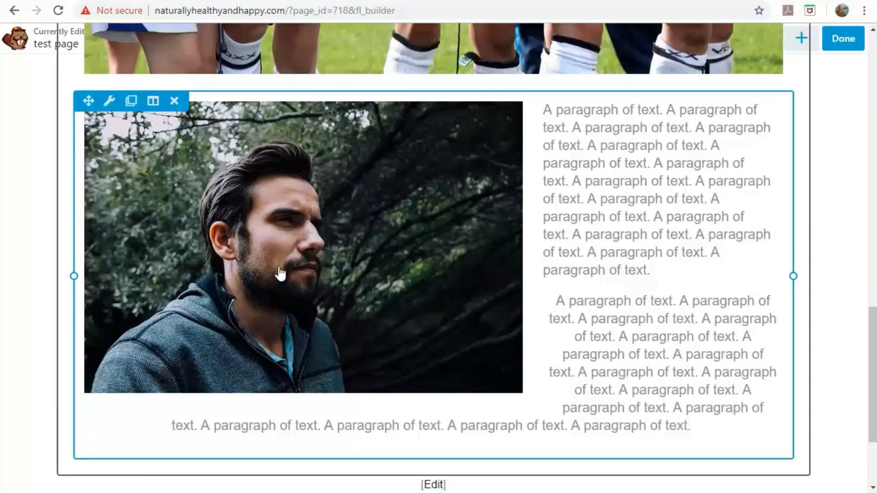
click(345, 272)
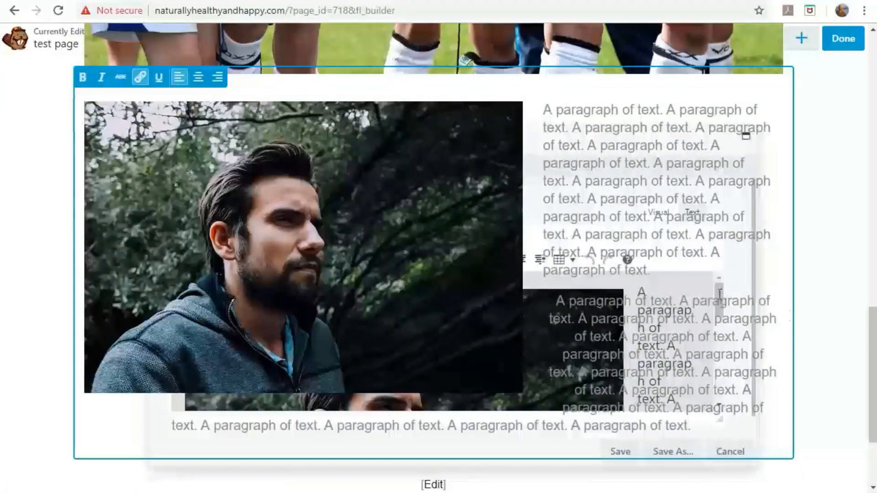
scroll(434, 258, down, 3)
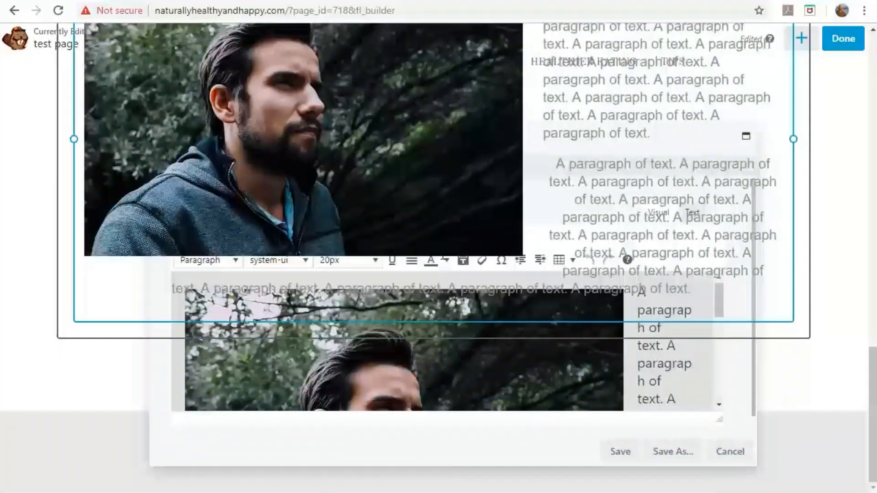
scroll(434, 258, up, 6)
scroll(434, 258, down, 5)
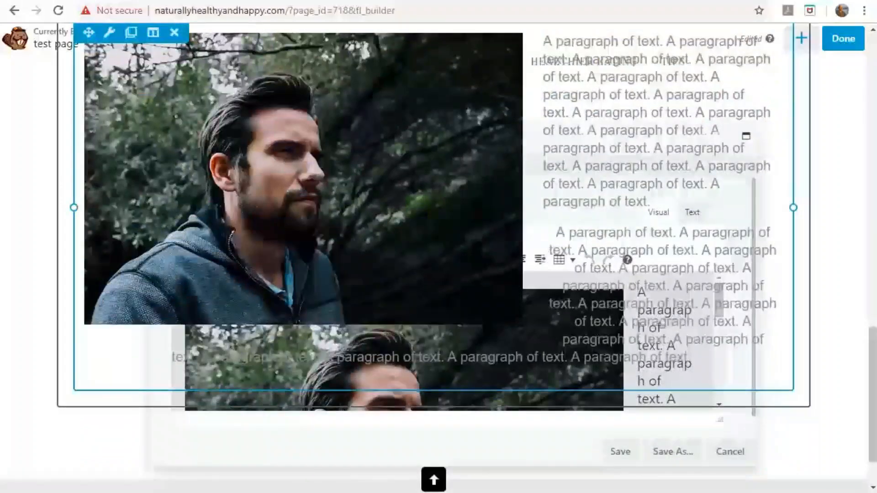
scroll(823, 319, down, 2)
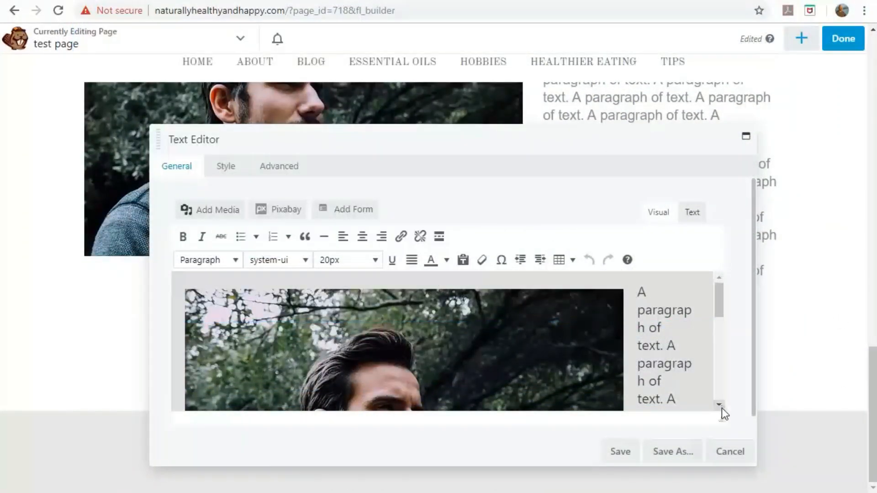
scroll(743, 416, down, 1)
Make the man's photo right-aligned at Medium 300 × 200 size in the text editor.
drag(719, 294, 706, 276)
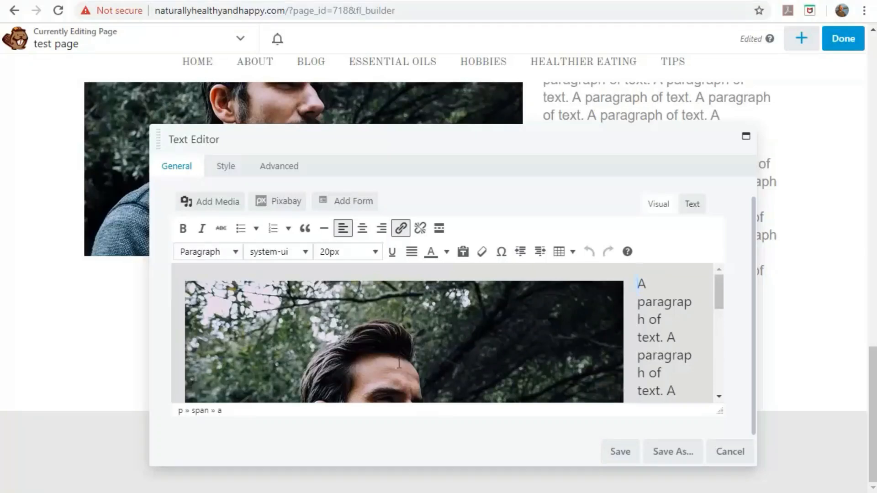
click(411, 340)
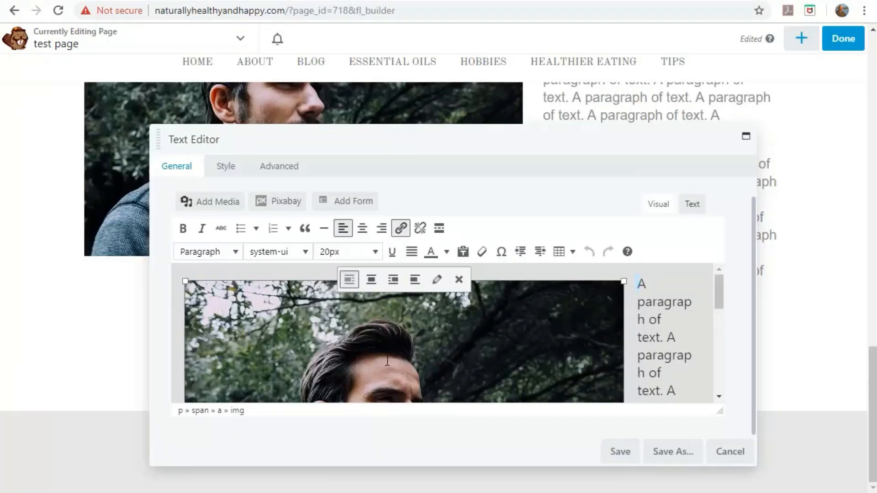
click(437, 286)
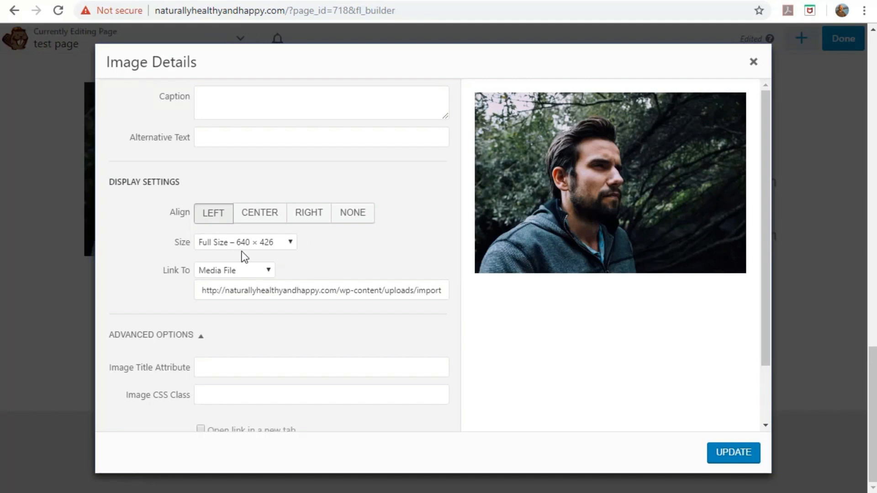
click(216, 215)
click(310, 218)
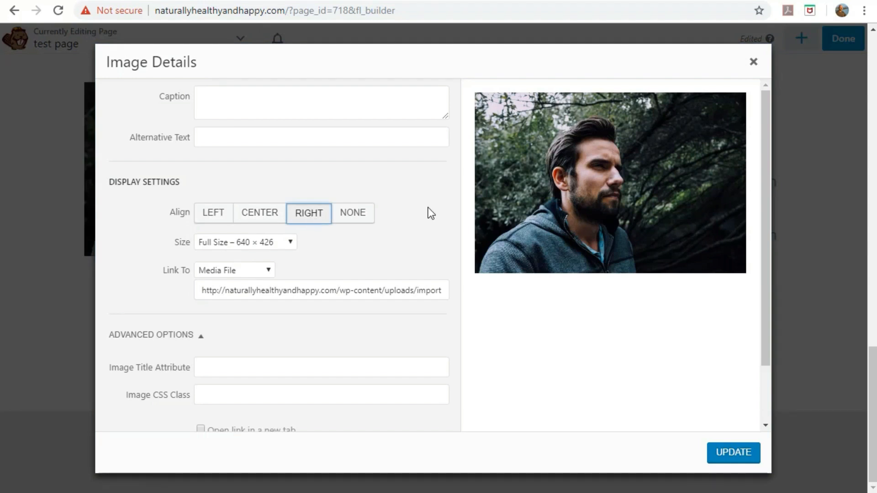
scroll(429, 211, down, 2)
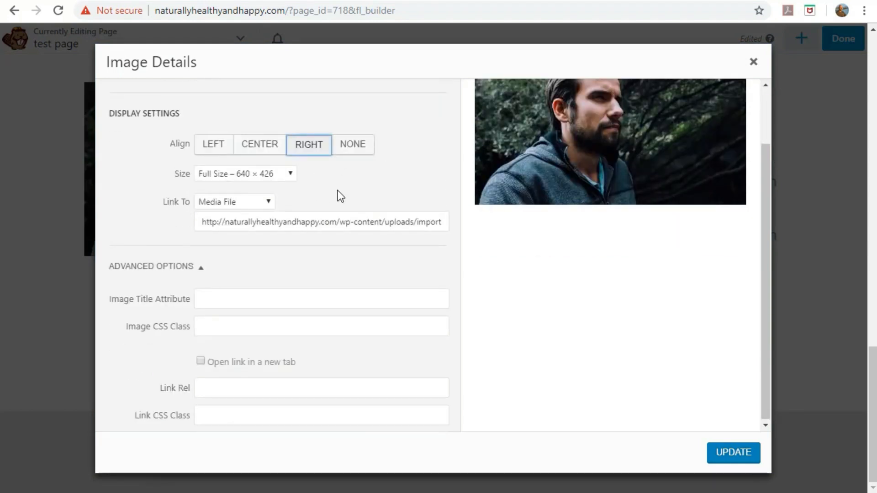
click(291, 175)
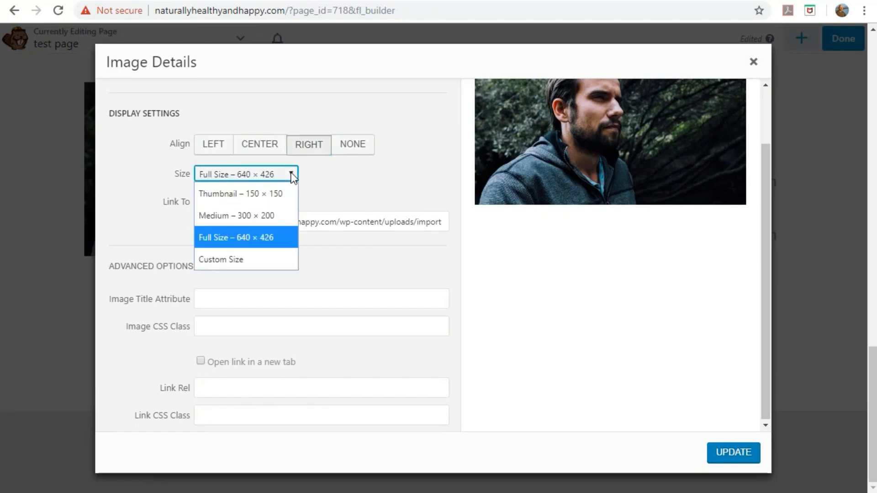
click(246, 215)
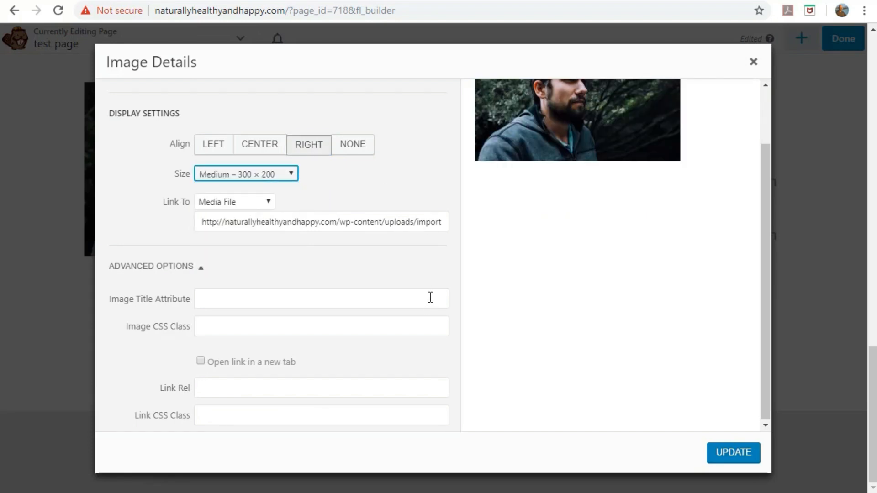
click(732, 458)
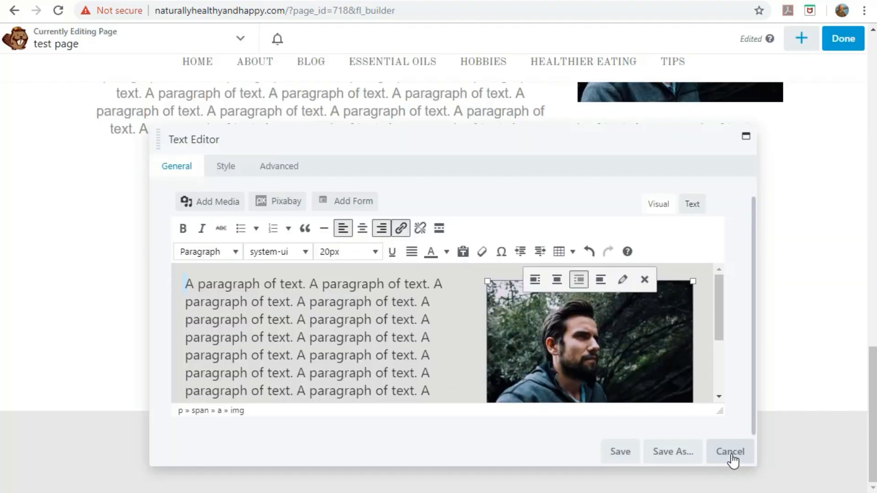
Save the text module and review the right-aligned photo beside the paragraphs.
click(622, 453)
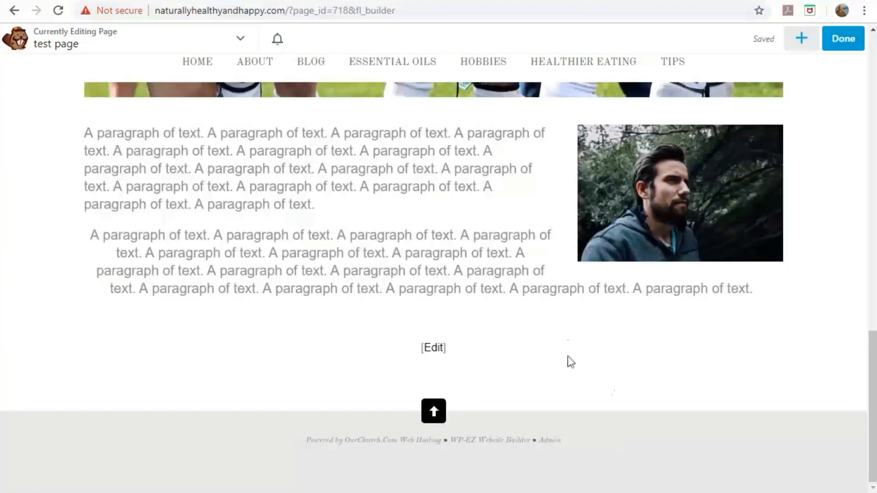
scroll(622, 425, up, 6)
scroll(622, 428, up, 3)
scroll(622, 427, down, 9)
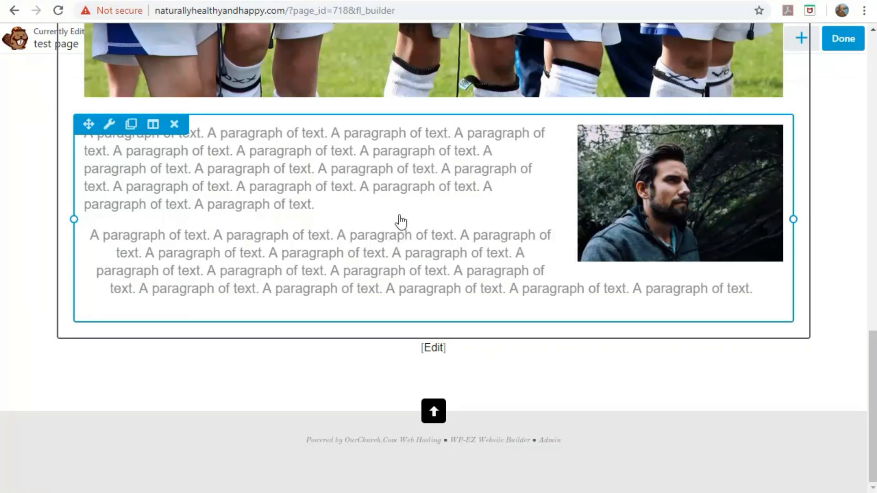
Delete the text-and-photo module, confirming, and remove the leftover empty row.
click(176, 130)
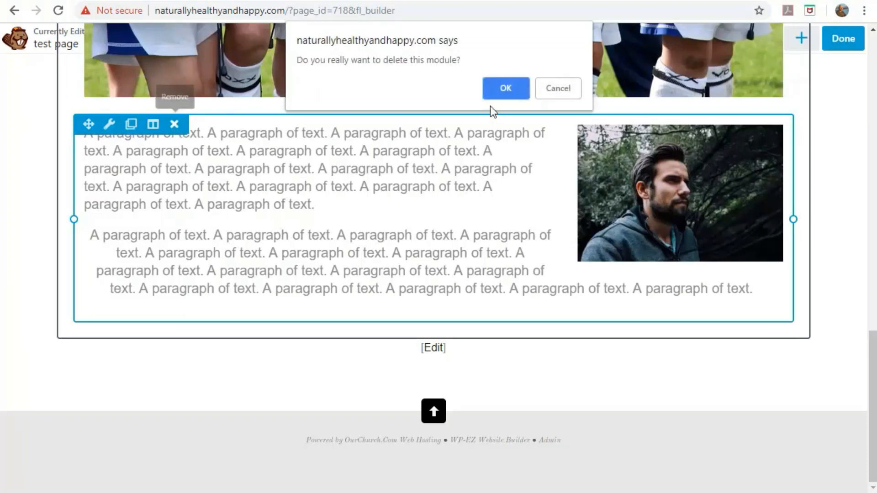
click(497, 94)
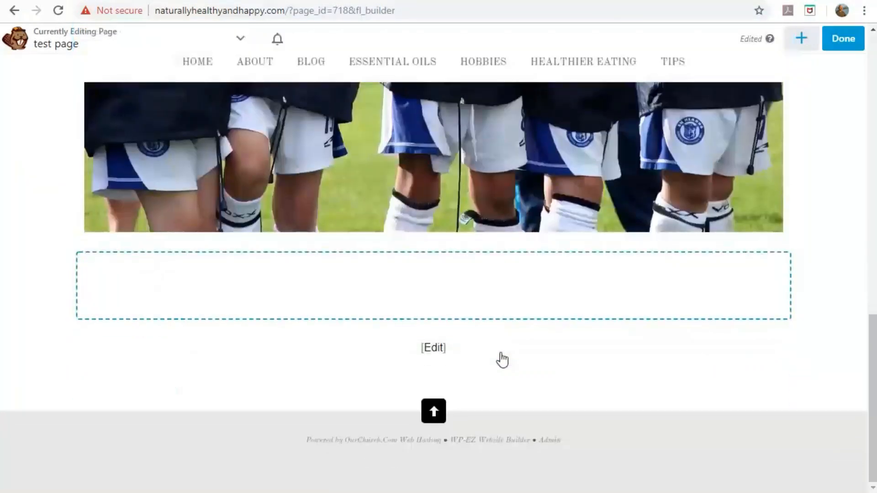
mouse_move(513, 295)
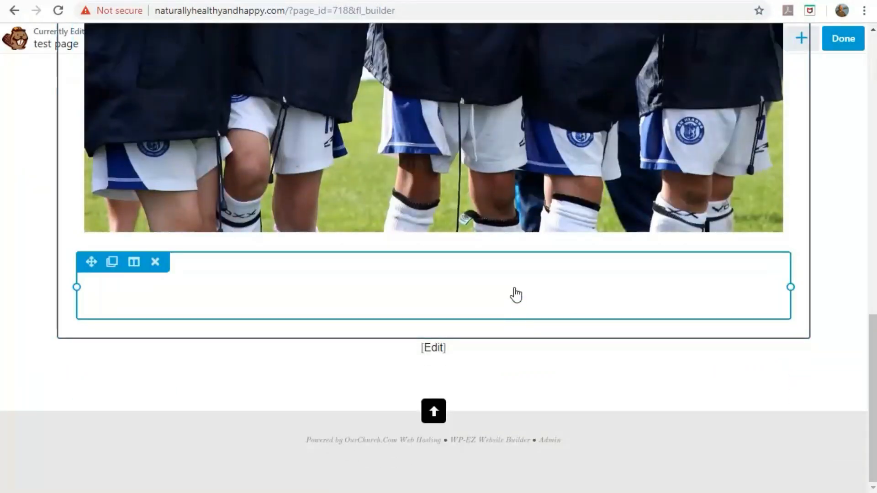
click(155, 262)
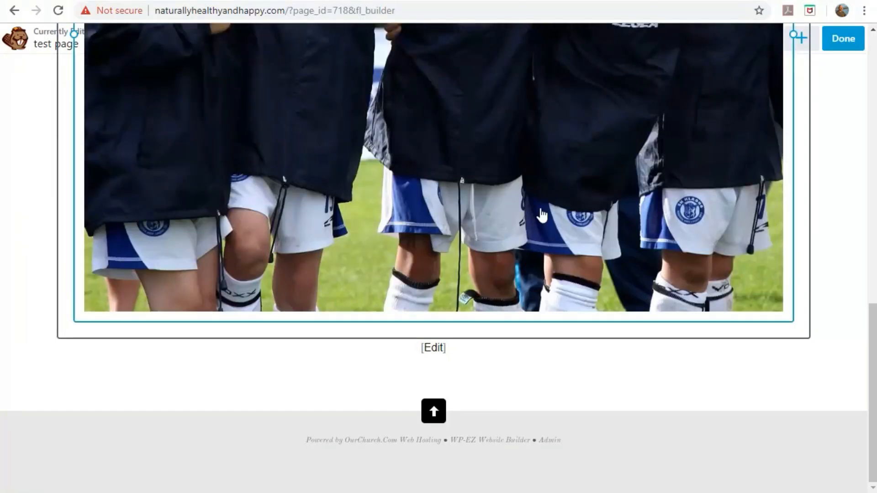
scroll(542, 215, up, 10)
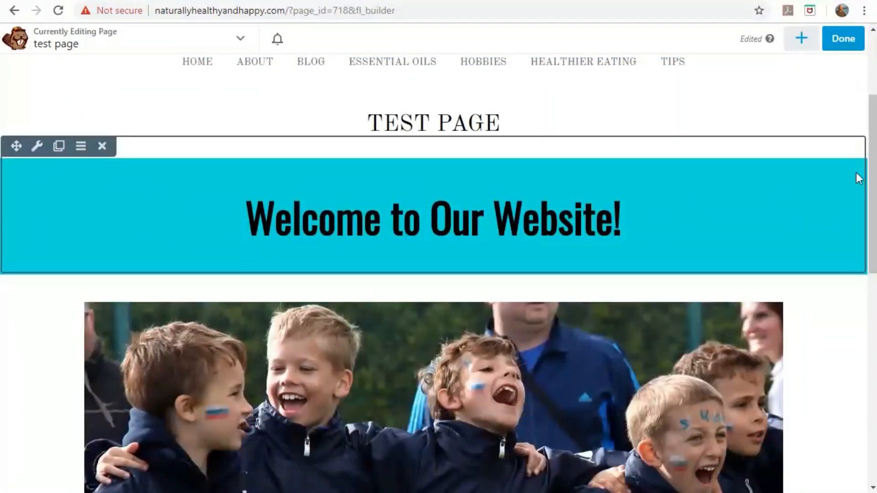
Bring up the add-content panel listing the row layouts.
click(801, 38)
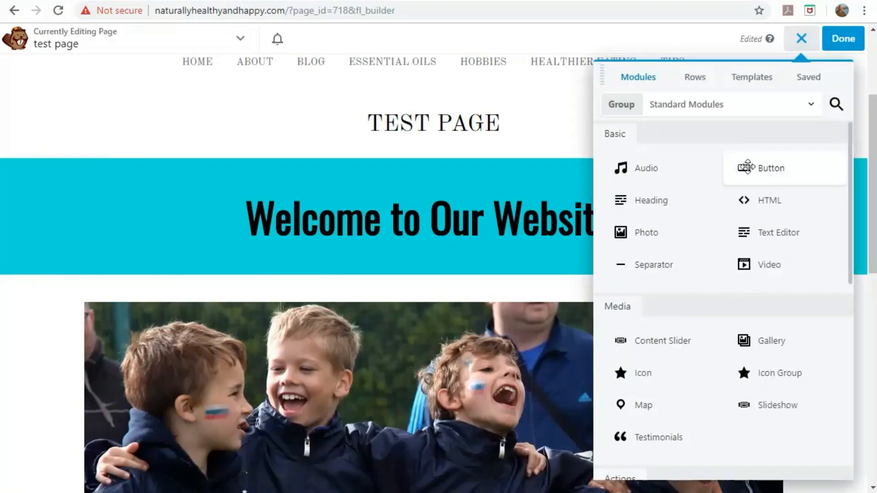
scroll(694, 190, down, 2)
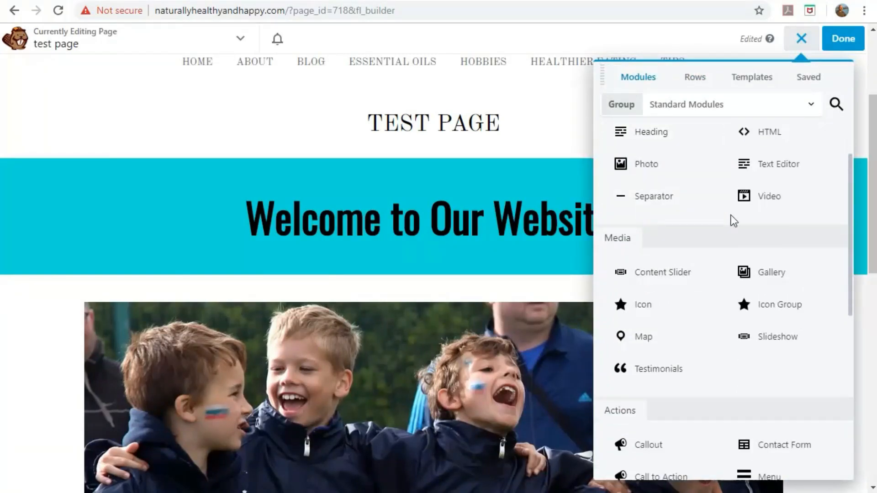
scroll(725, 232, up, 2)
Drop a 2 Columns row layout below the team photo, then return to the Modules list.
click(699, 81)
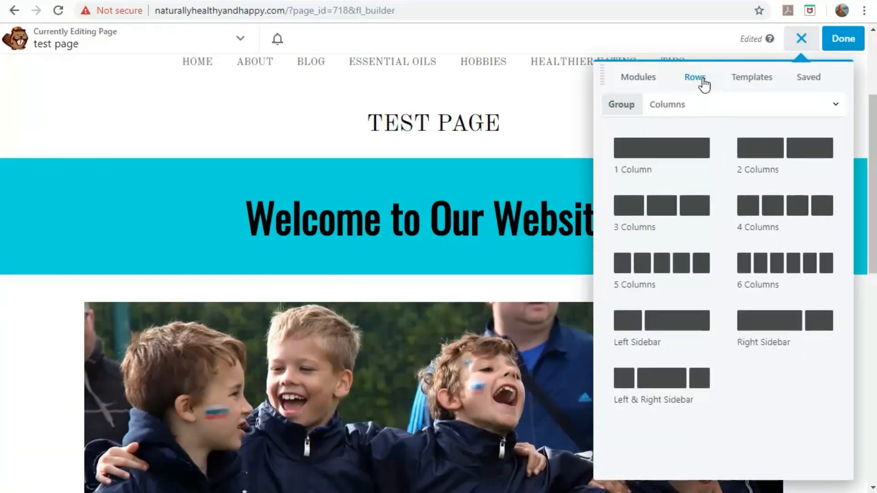
drag(829, 160, 411, 378)
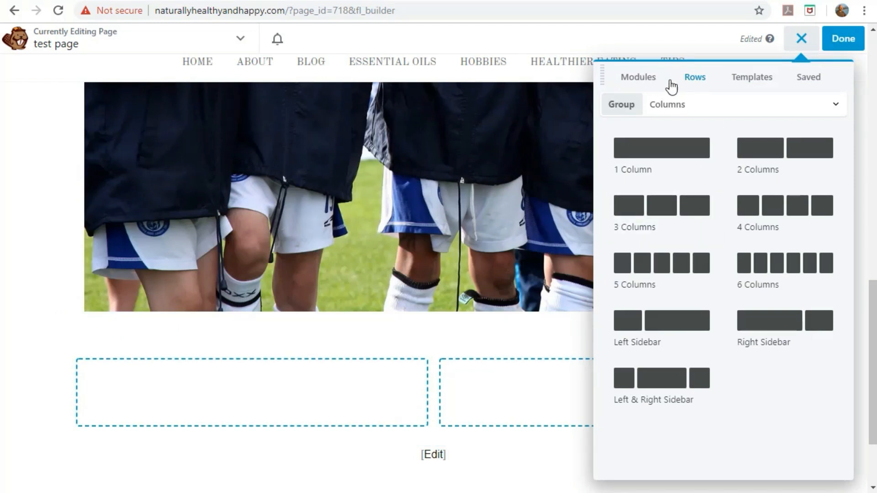
click(644, 82)
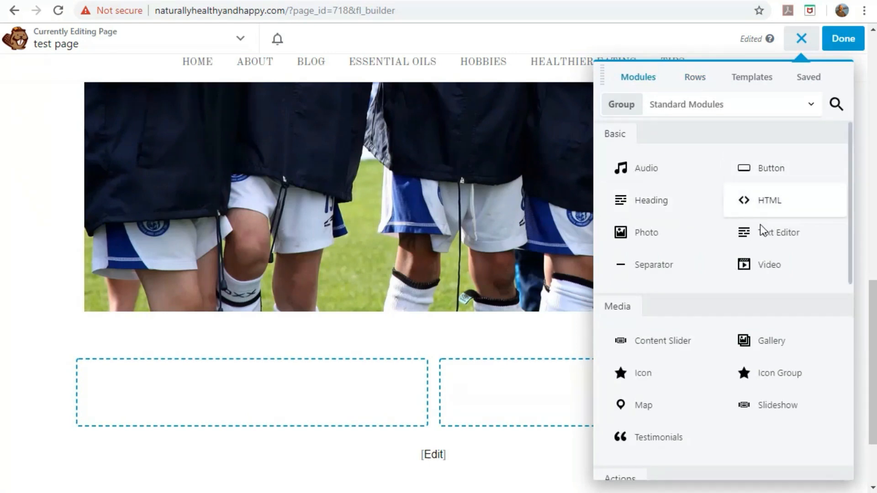
Add a text module to the left column filled with repeated 'Here's some text.'.
drag(779, 239, 278, 394)
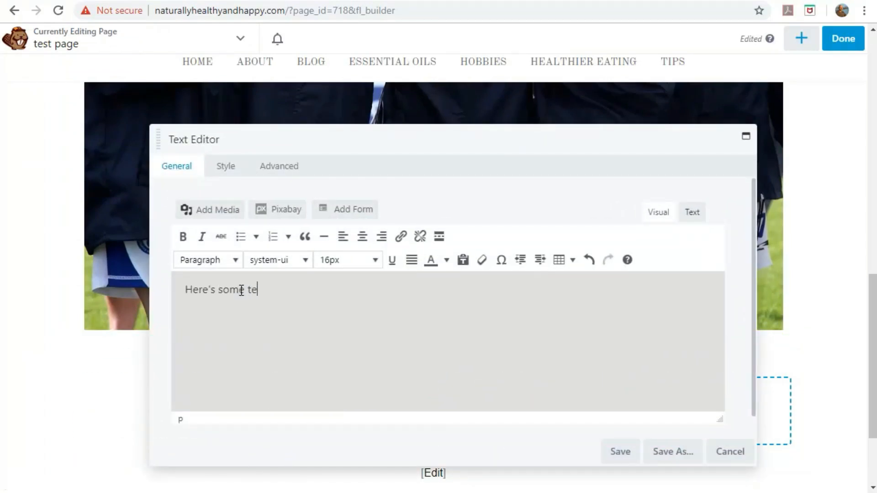
key(ctrl+a)
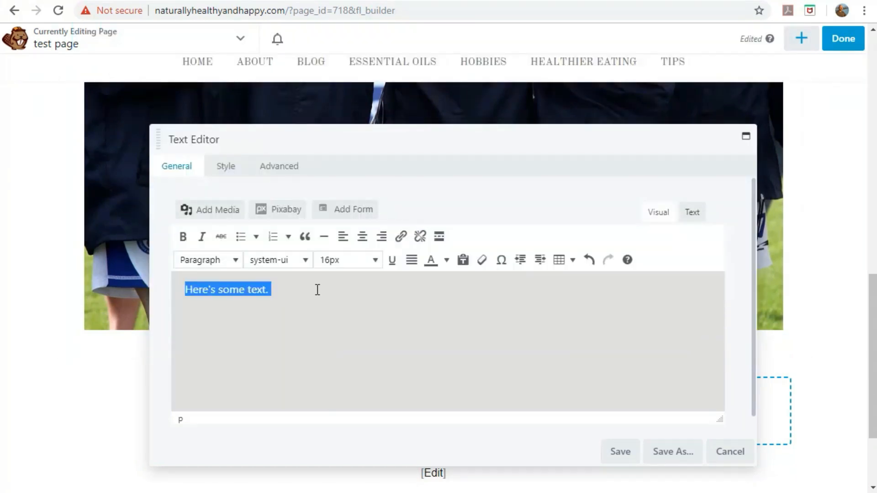
click(317, 289)
key(ctrl+v)
key(ctrl+v)
key(ctrl+v)
key(ctrl+v)
key(ctrl+v)
key(ctrl+v)
key(ctrl+v)
key(ctrl+v)
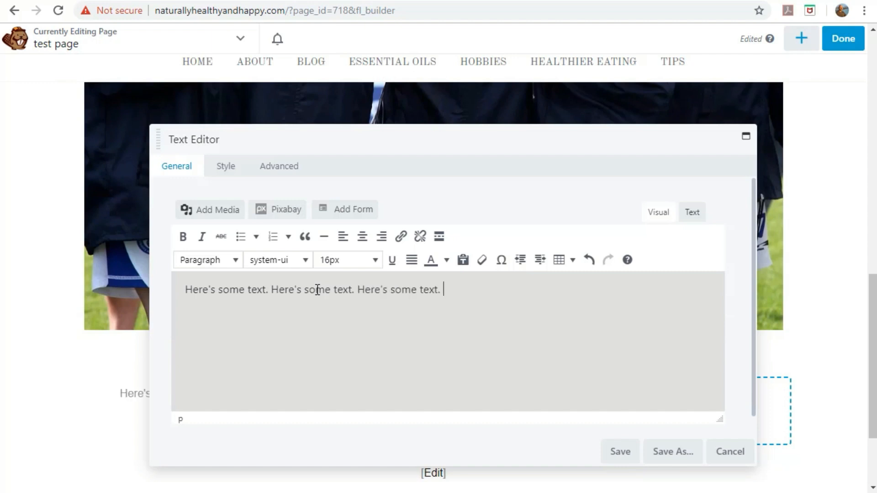
key(ctrl+v)
key(ctrl+v)
key(ctrl+v)
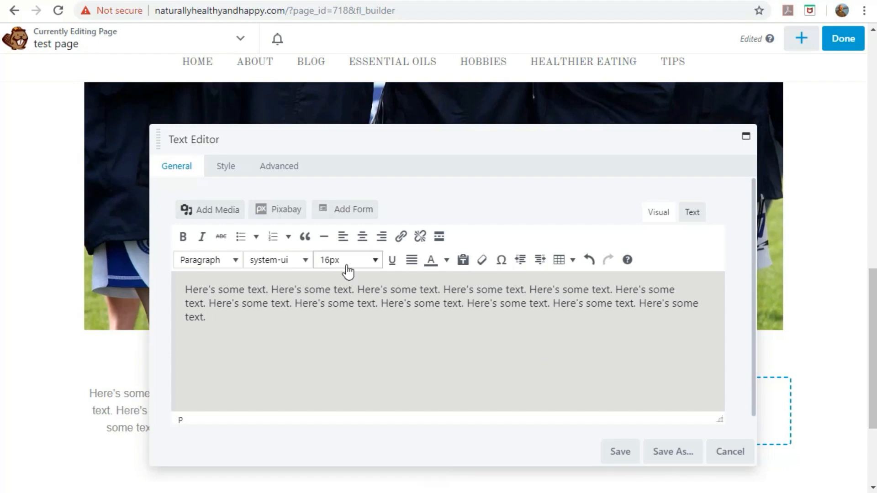
Set the text to 20px, left-aligned, and save the module.
click(363, 267)
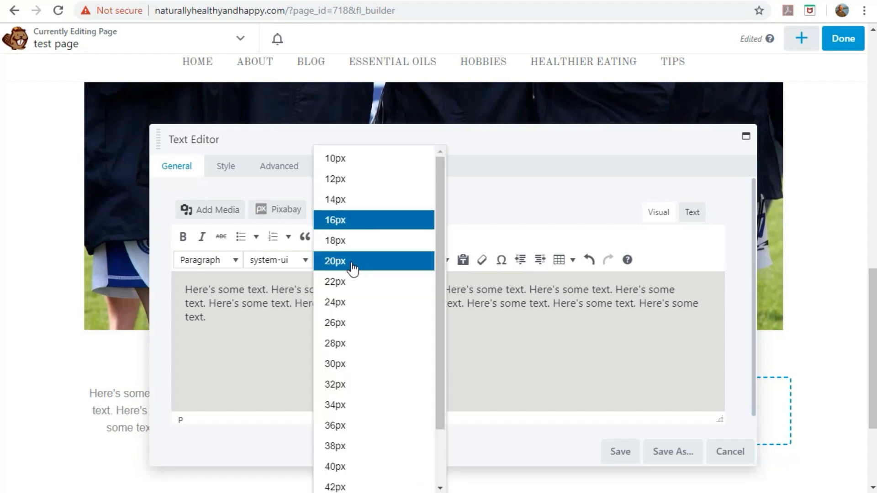
click(353, 266)
click(344, 239)
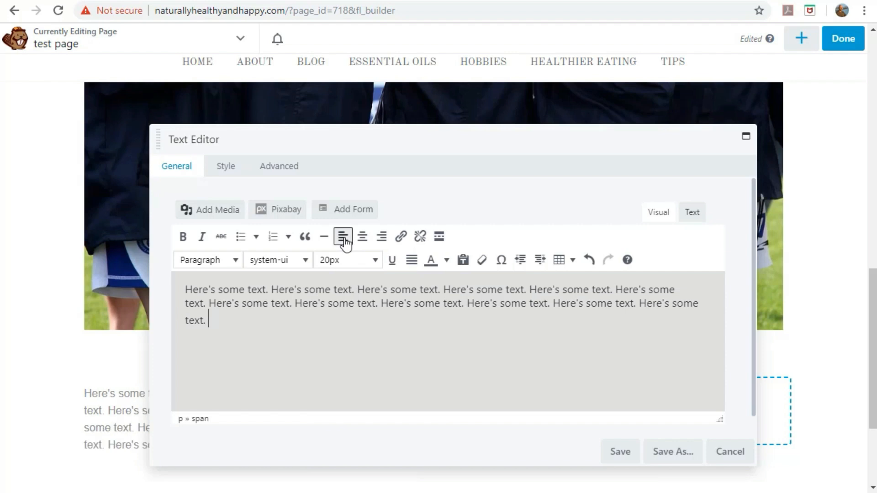
click(624, 454)
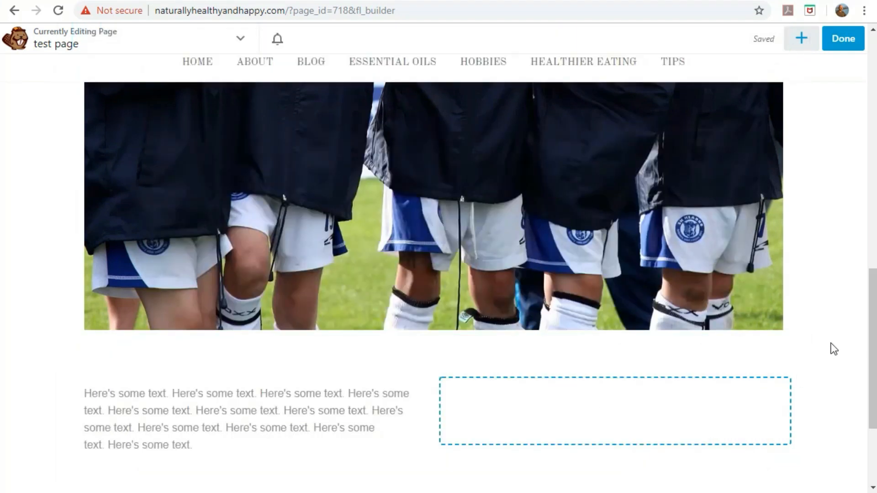
scroll(824, 338, down, 1)
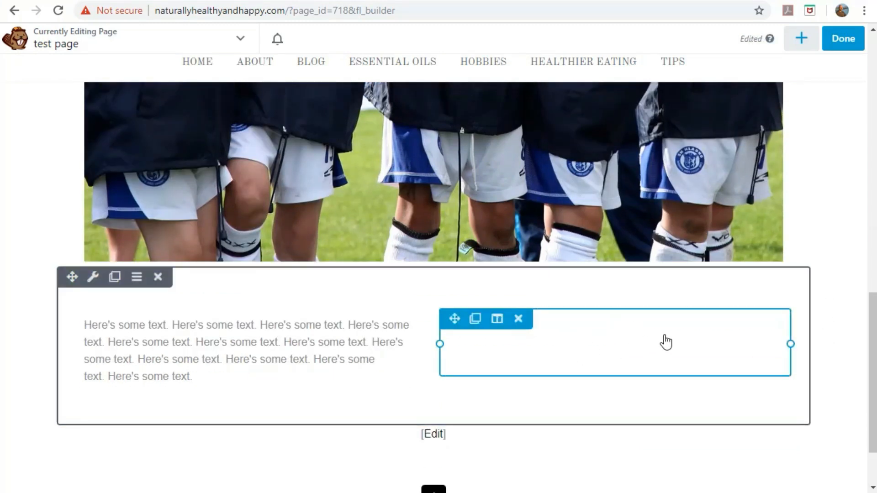
Place a Photo module in the empty right column and open its Select Photo library.
click(802, 44)
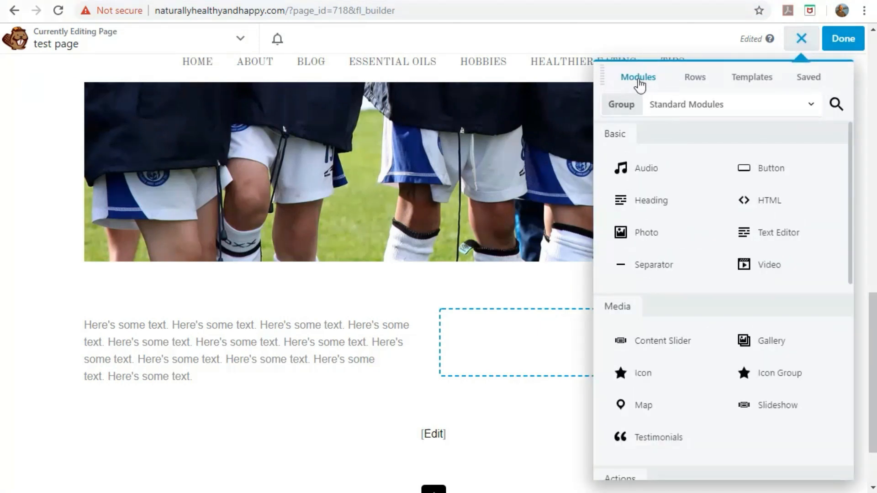
drag(653, 234, 570, 357)
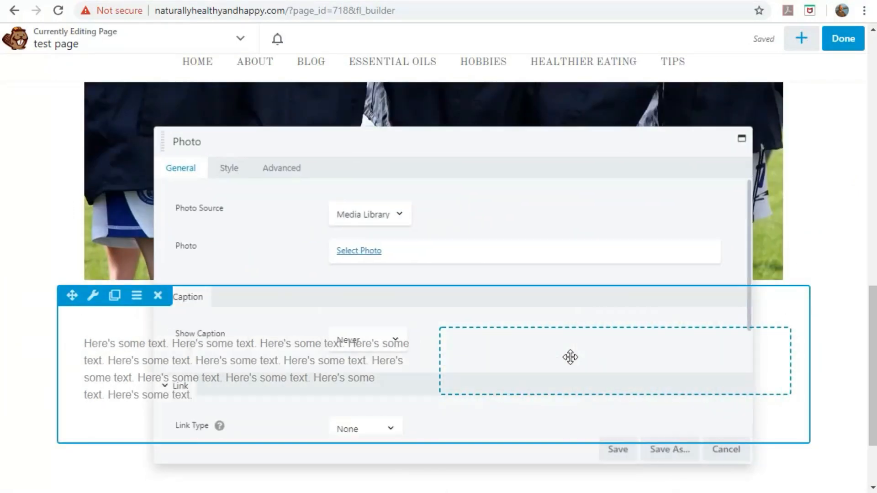
click(355, 254)
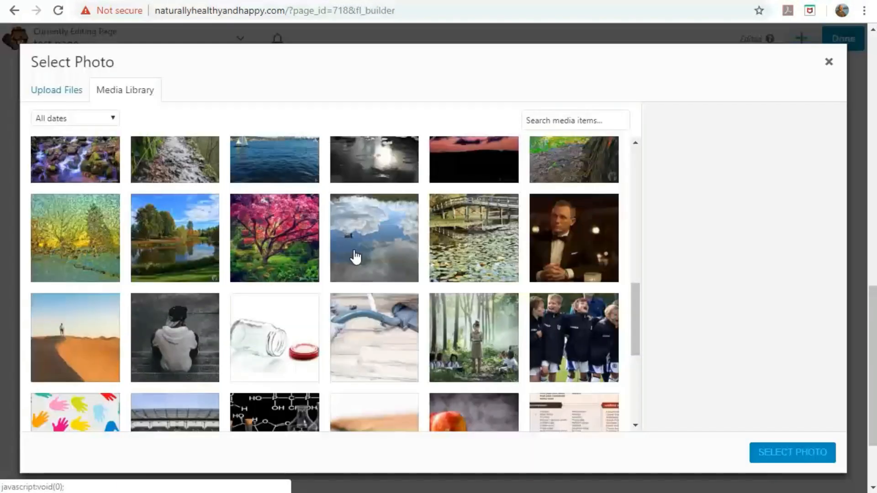
Pick the photo of the woman pointing upward, caption it with her name, and insert it.
scroll(252, 277, up, 10)
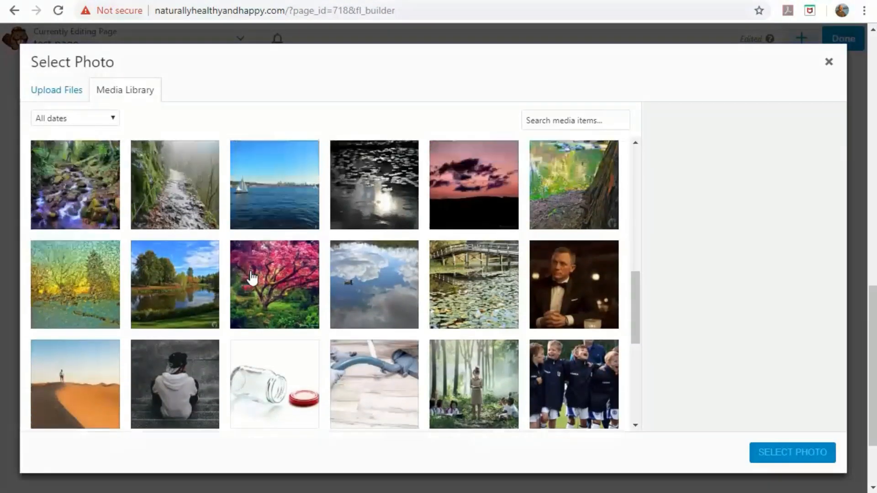
scroll(252, 278, up, 2)
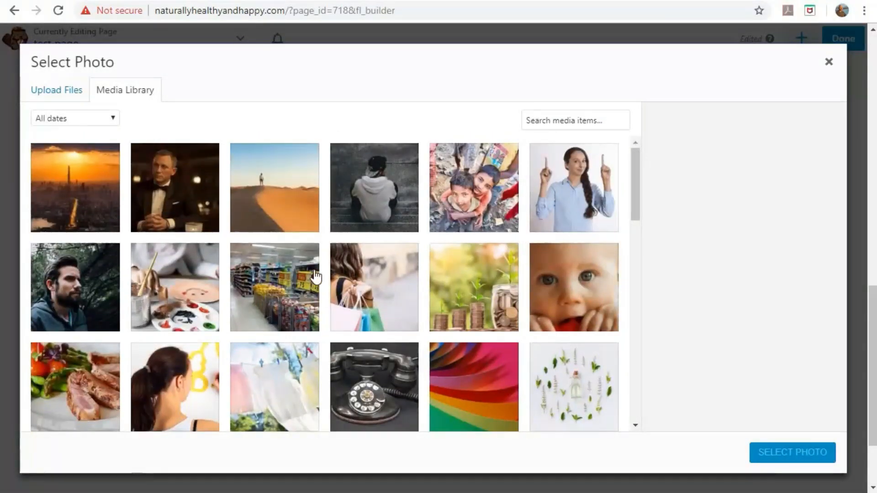
click(553, 192)
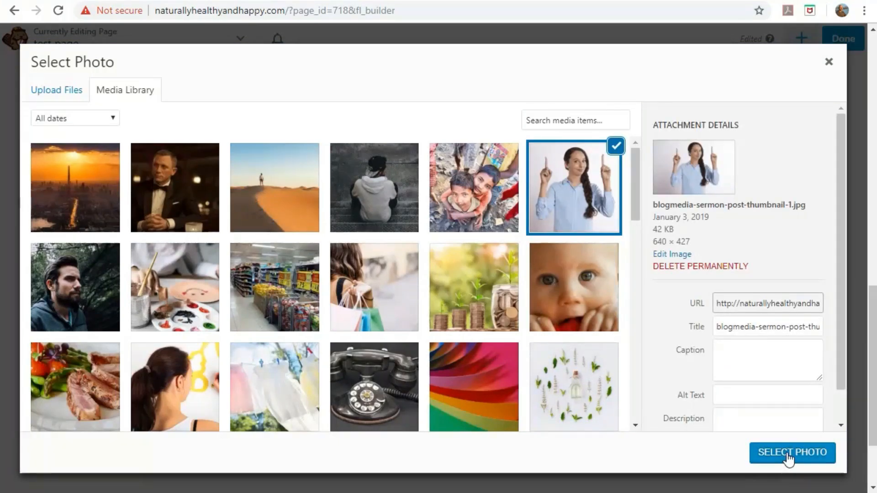
click(750, 355)
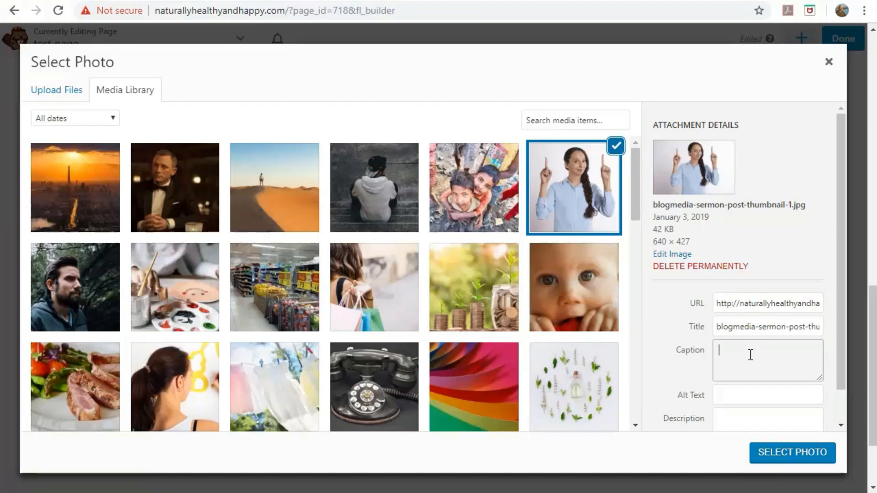
click(781, 456)
Save the Photo module settings for the woman's photo.
scroll(616, 385, down, 2)
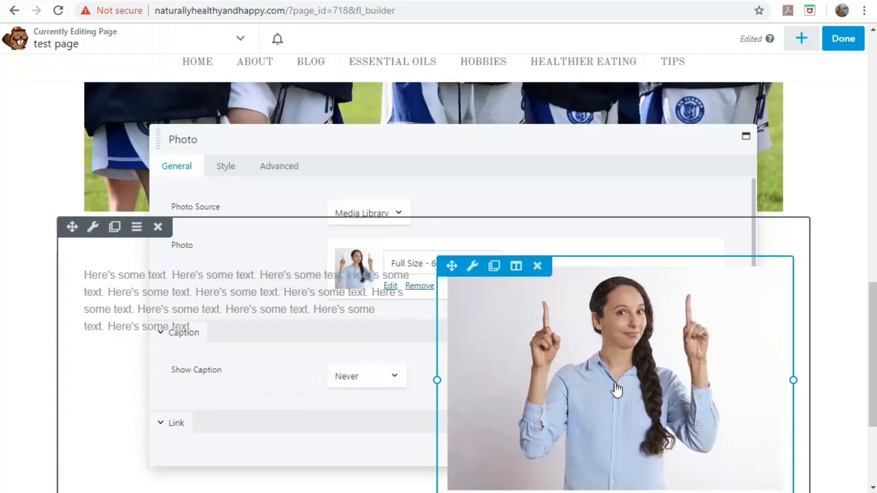
scroll(693, 394, down, 4)
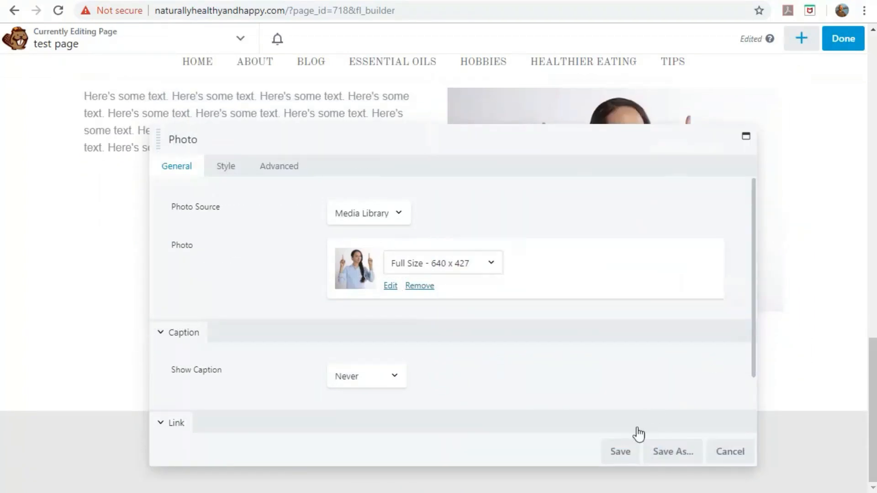
click(618, 459)
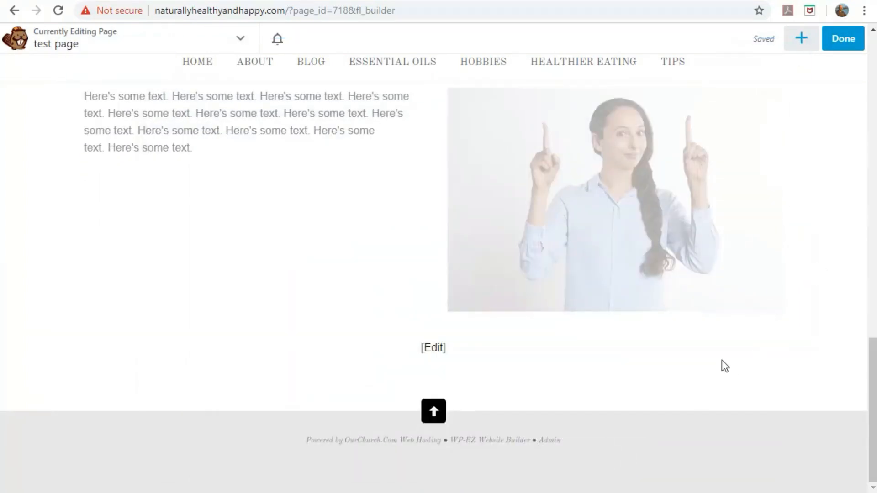
scroll(720, 364, up, 3)
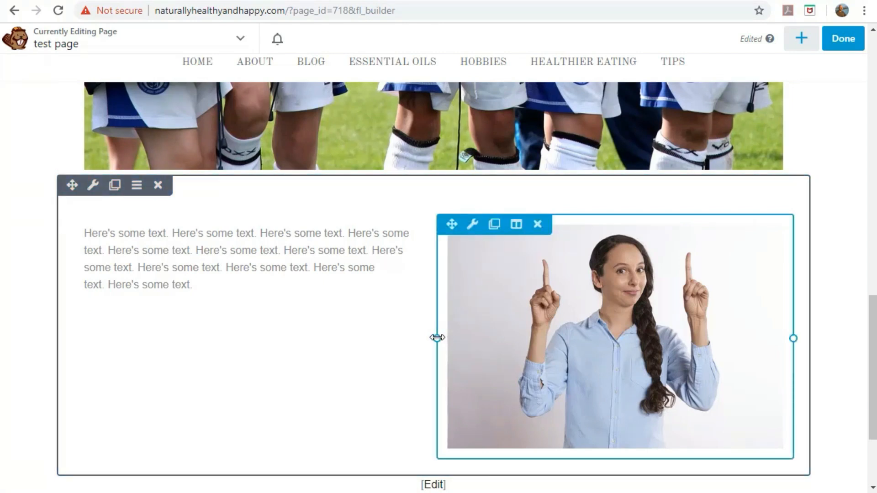
Resize the columns to about 62.6% text and 37.4% photo.
drag(437, 338, 530, 329)
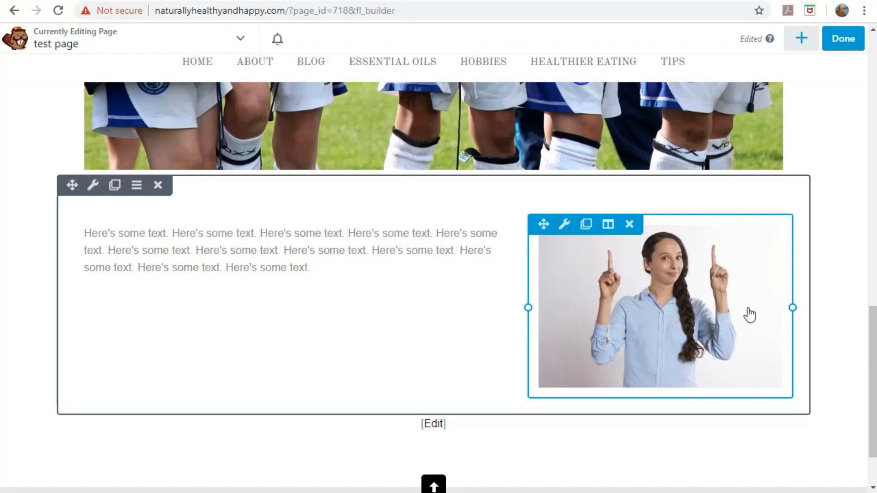
Set the woman's photo Link Type to URL pointing at the About page, and save.
click(564, 225)
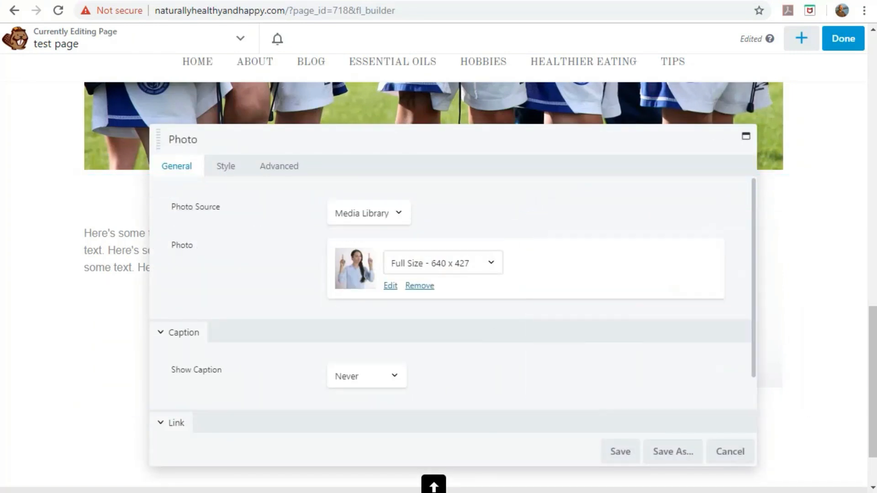
scroll(557, 374, down, 2)
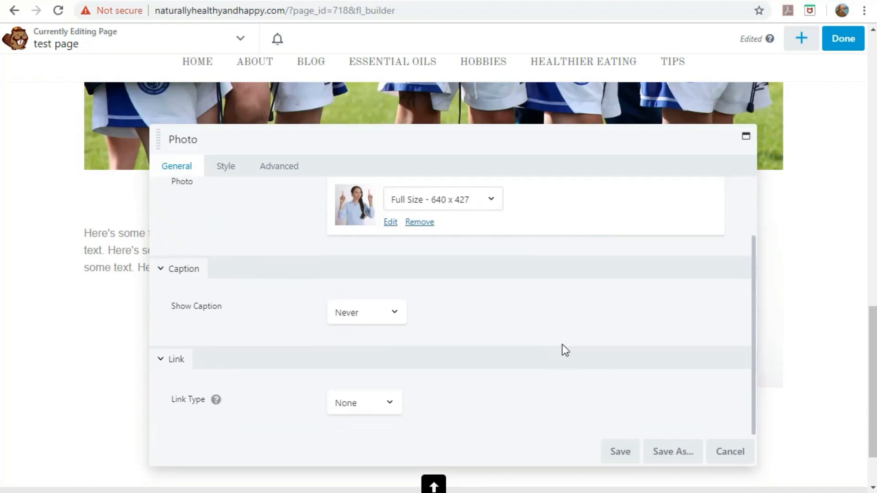
click(387, 406)
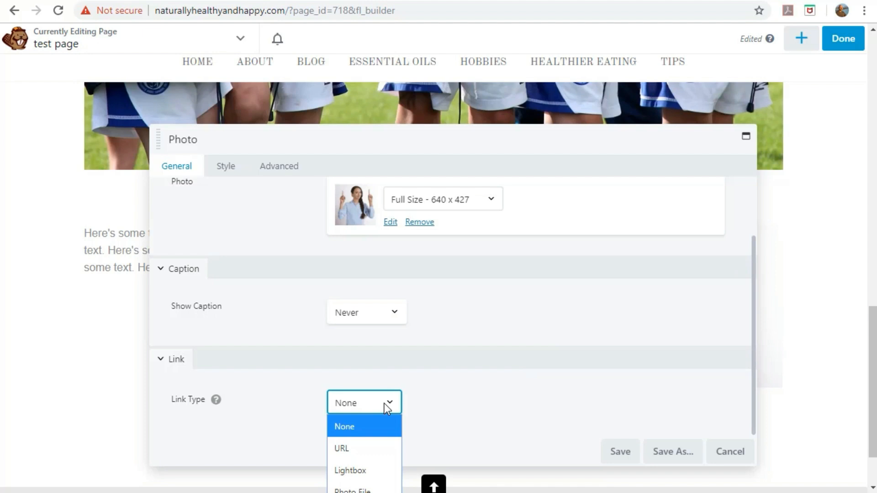
click(354, 448)
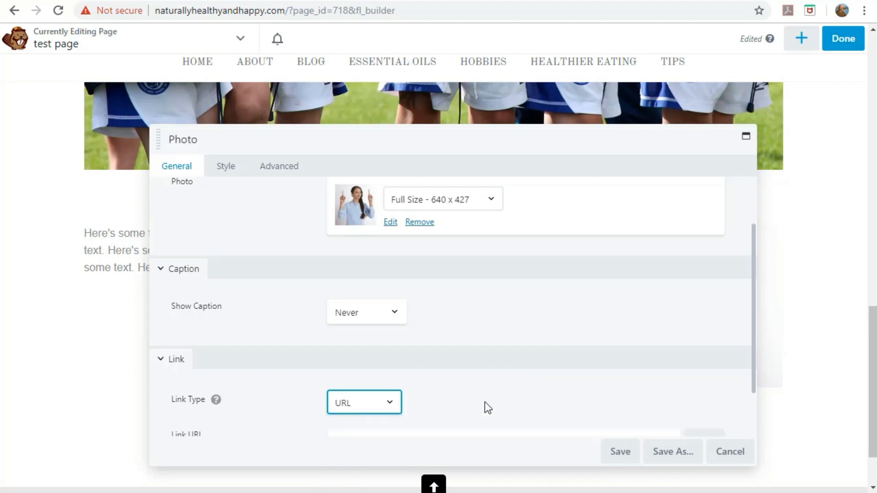
scroll(540, 364, down, 2)
click(488, 390)
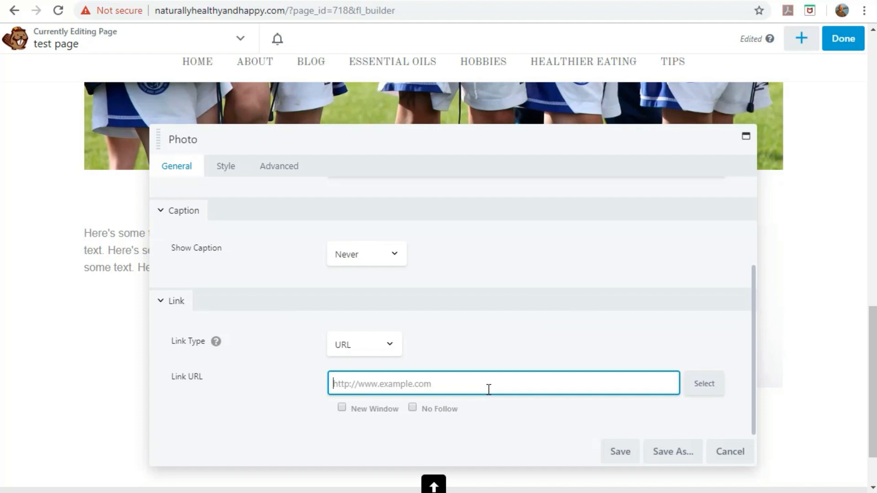
text(A)
key(BackSpace)
click(709, 389)
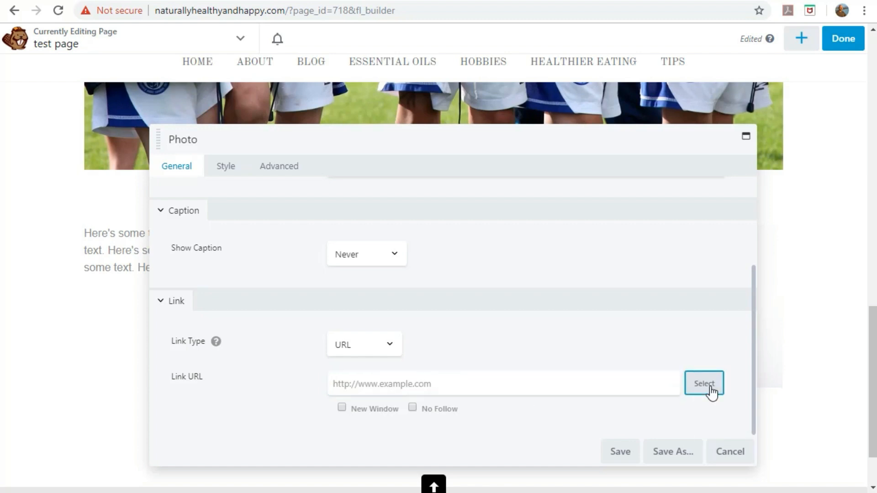
text(Abot)
text(ut)
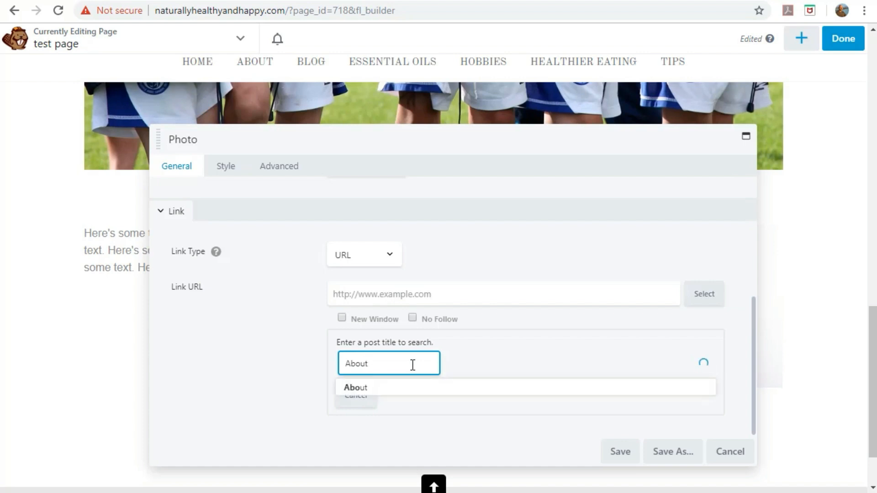
click(347, 389)
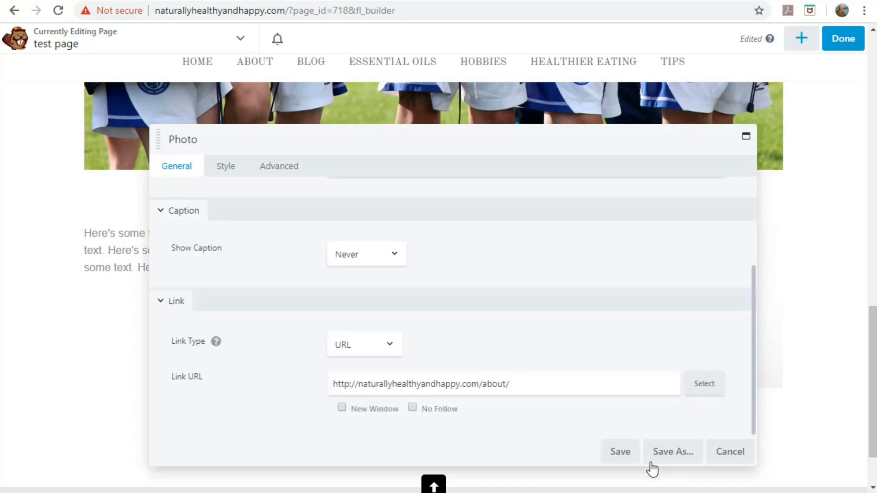
click(618, 453)
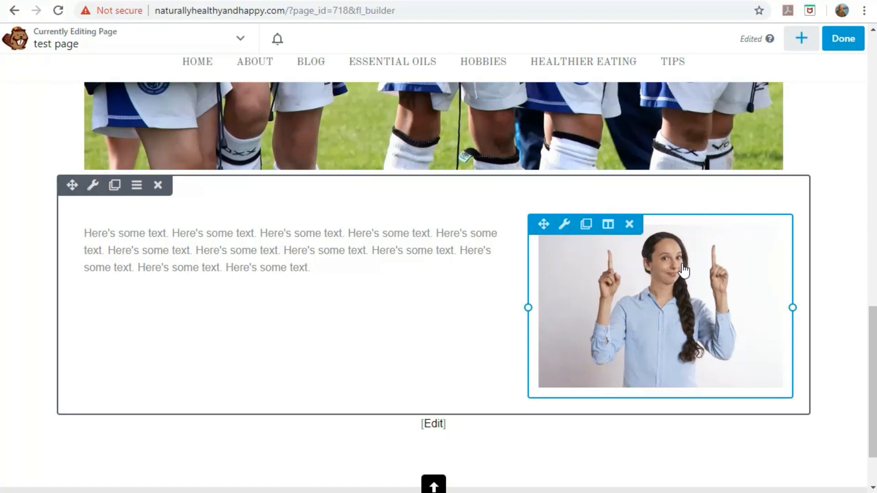
scroll(342, 337, up, 5)
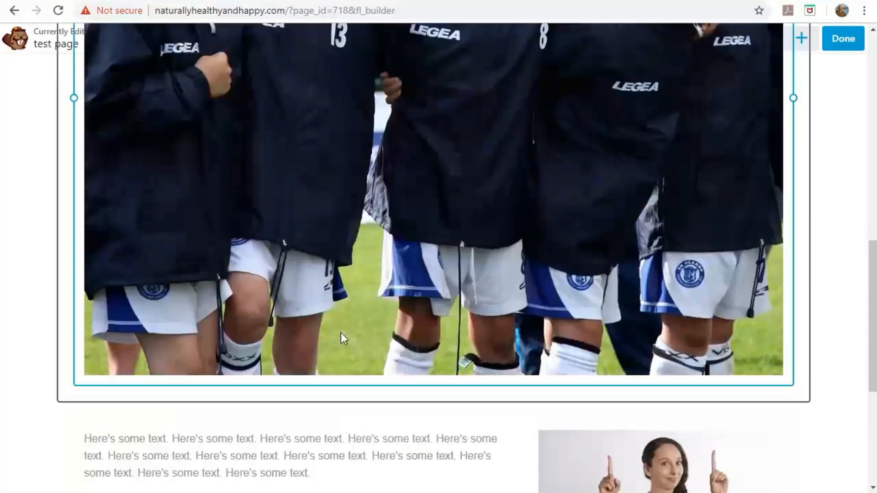
scroll(382, 301, up, 6)
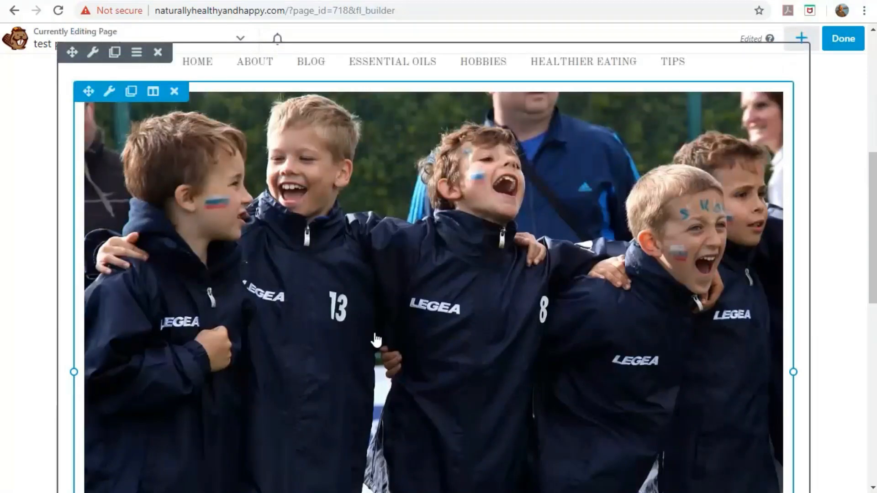
scroll(373, 338, down, 12)
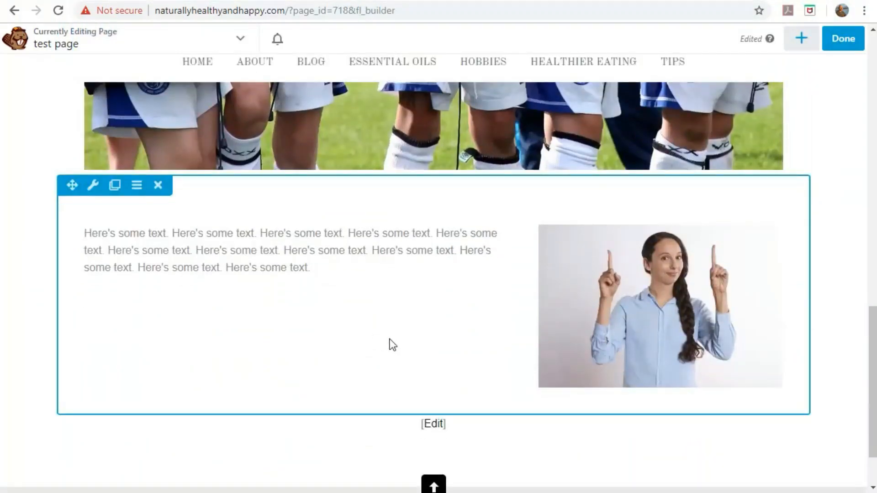